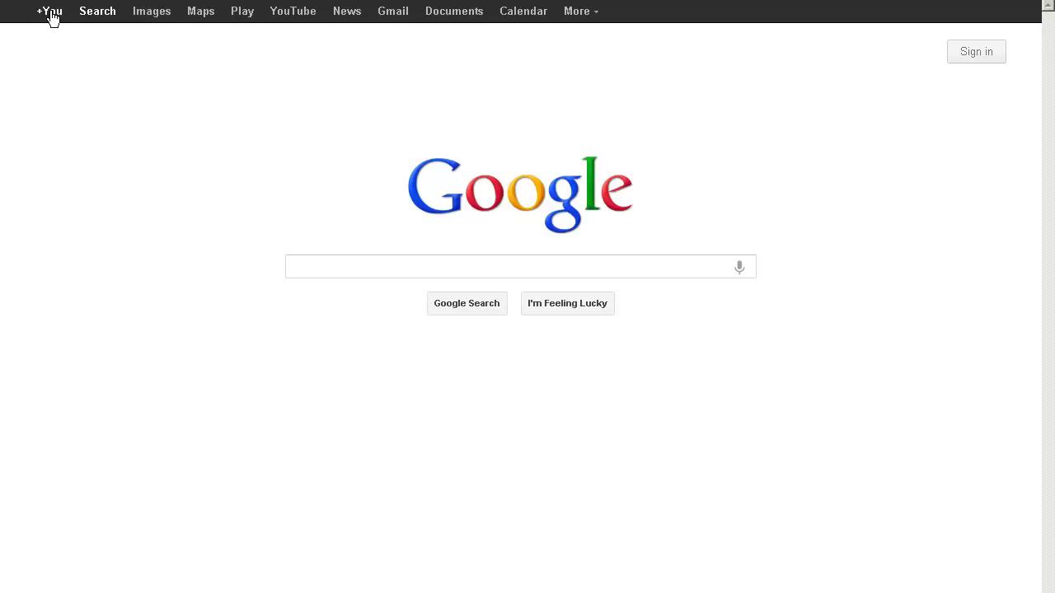
Go from the Google homepage to the Google+ welcome page via +You
{"action": "left_click", "coordinate": [51, 16]}
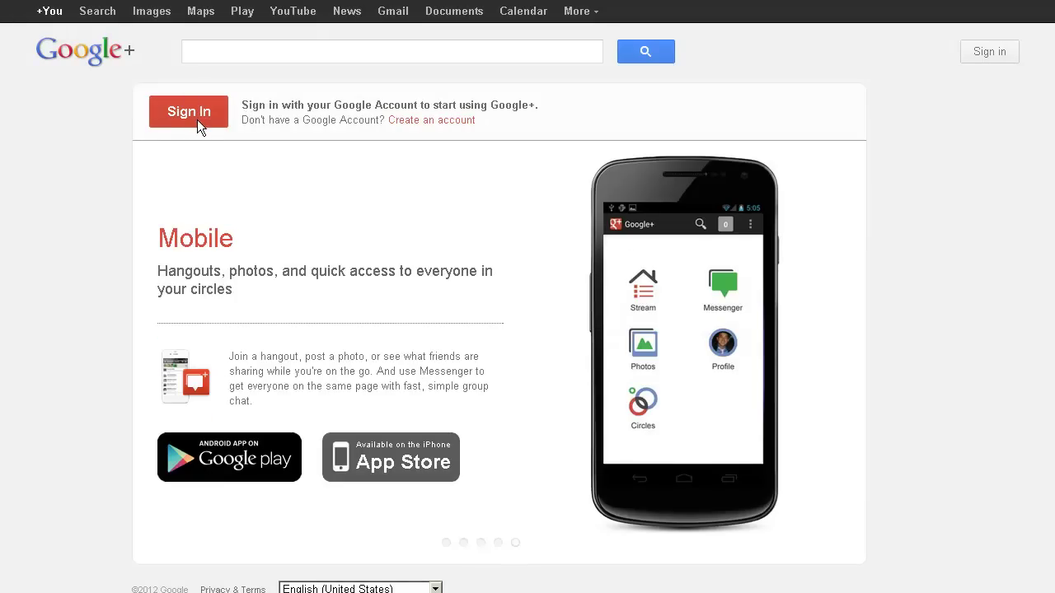
Open the Create a new Google Account form and scroll through its fields
{"action": "left_click", "coordinate": [426, 124]}
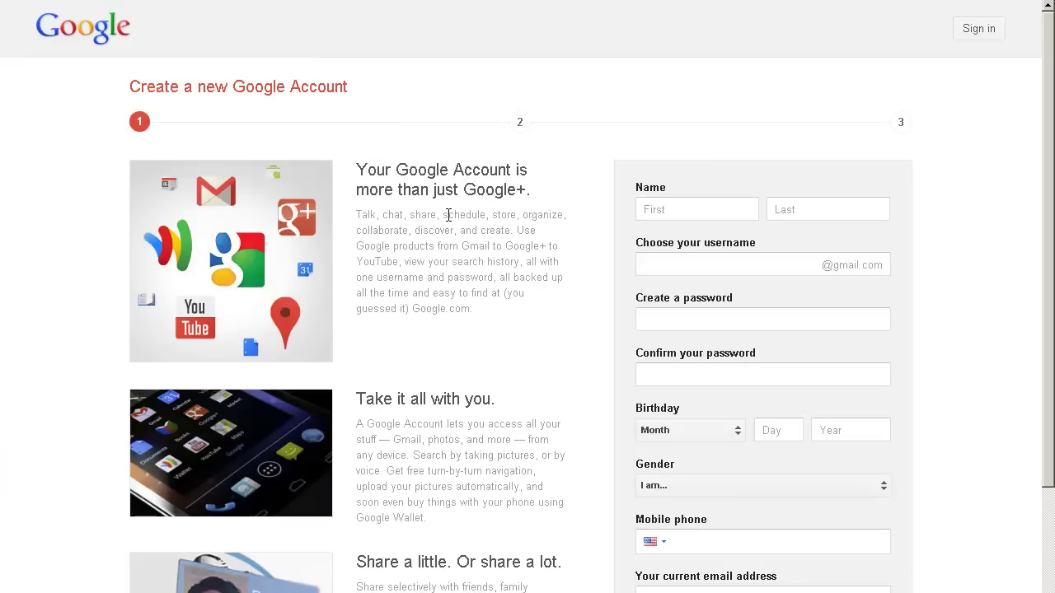
{"action": "scroll", "coordinate": [914, 308], "scroll_direction": "down", "scroll_amount": 4}
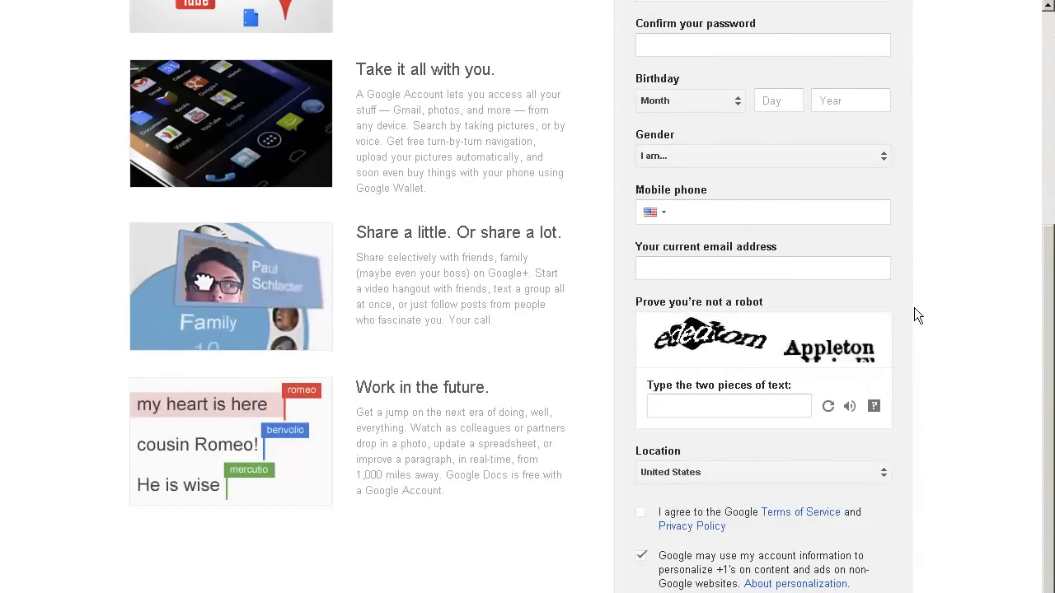
{"action": "scroll", "coordinate": [914, 307], "scroll_direction": "up", "scroll_amount": 3}
{"action": "scroll", "coordinate": [914, 316], "scroll_direction": "up", "scroll_amount": 1}
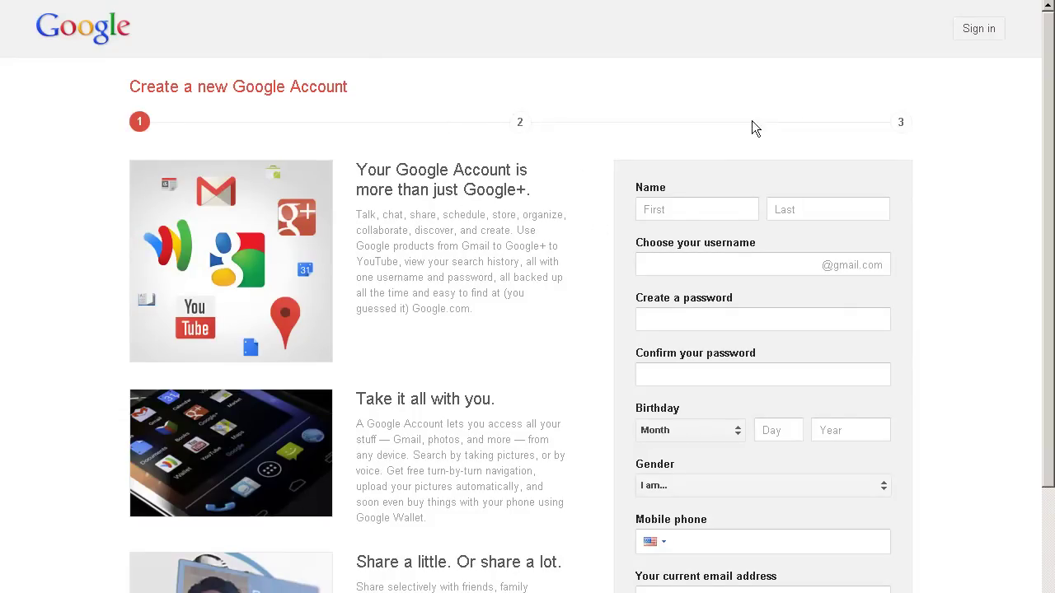
{"action": "scroll", "coordinate": [555, 293], "scroll_direction": "down", "scroll_amount": 3}
{"action": "scroll", "coordinate": [897, 299], "scroll_direction": "down", "scroll_amount": 1}
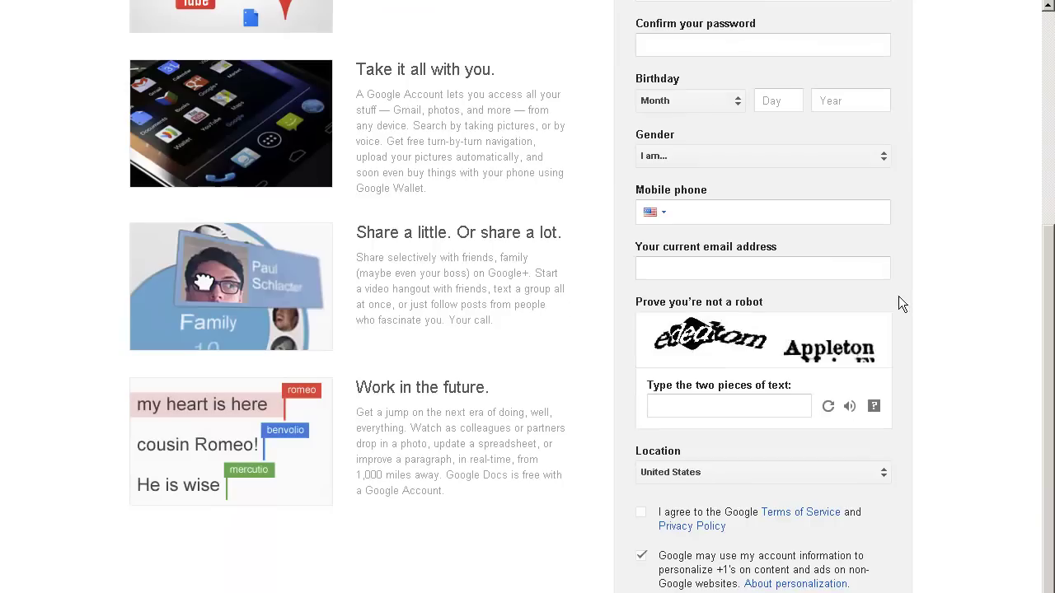
{"action": "scroll", "coordinate": [909, 437], "scroll_direction": "down", "scroll_amount": 1}
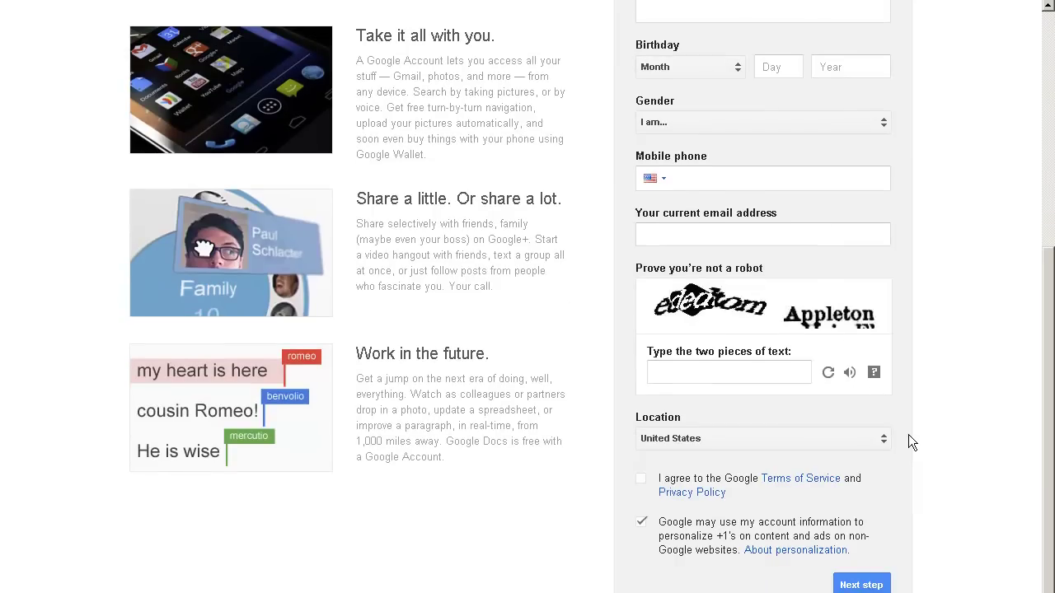
{"action": "scroll", "coordinate": [911, 437], "scroll_direction": "up", "scroll_amount": 5}
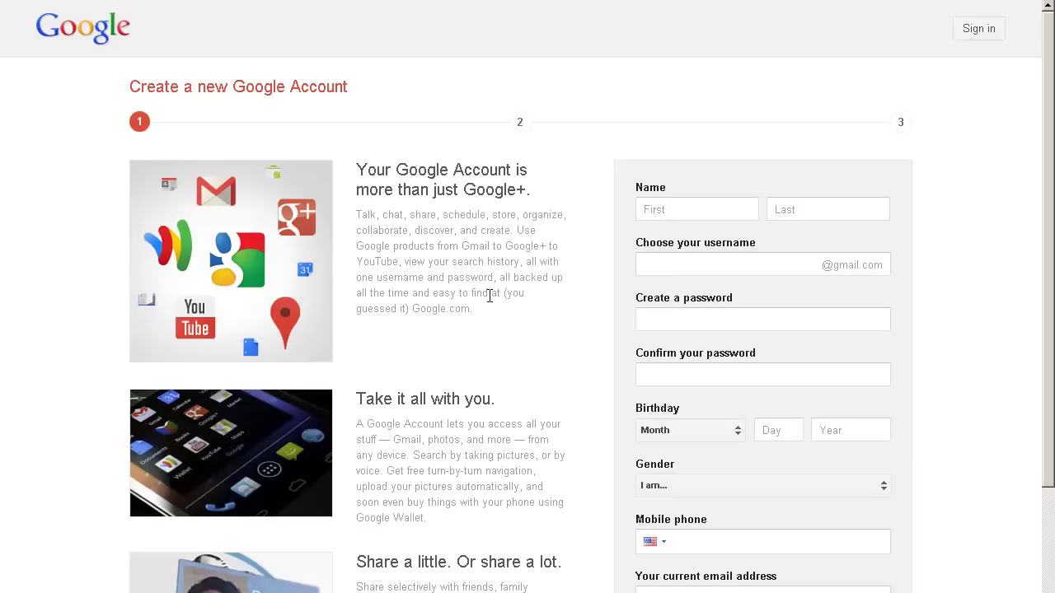
{"action": "scroll", "coordinate": [489, 296], "scroll_direction": "down", "scroll_amount": 4}
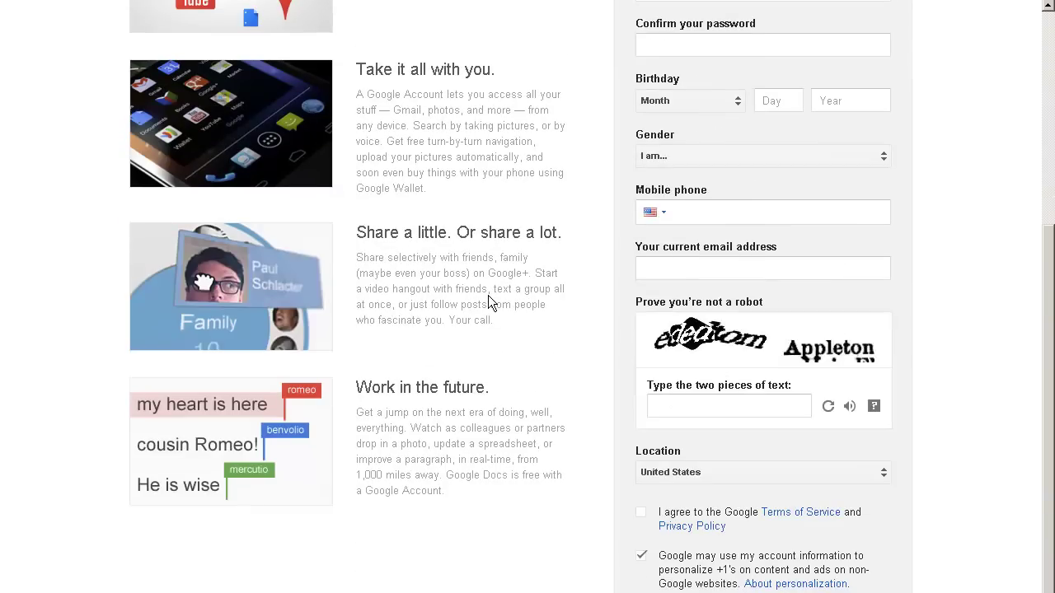
{"action": "scroll", "coordinate": [488, 295], "scroll_direction": "up", "scroll_amount": 4}
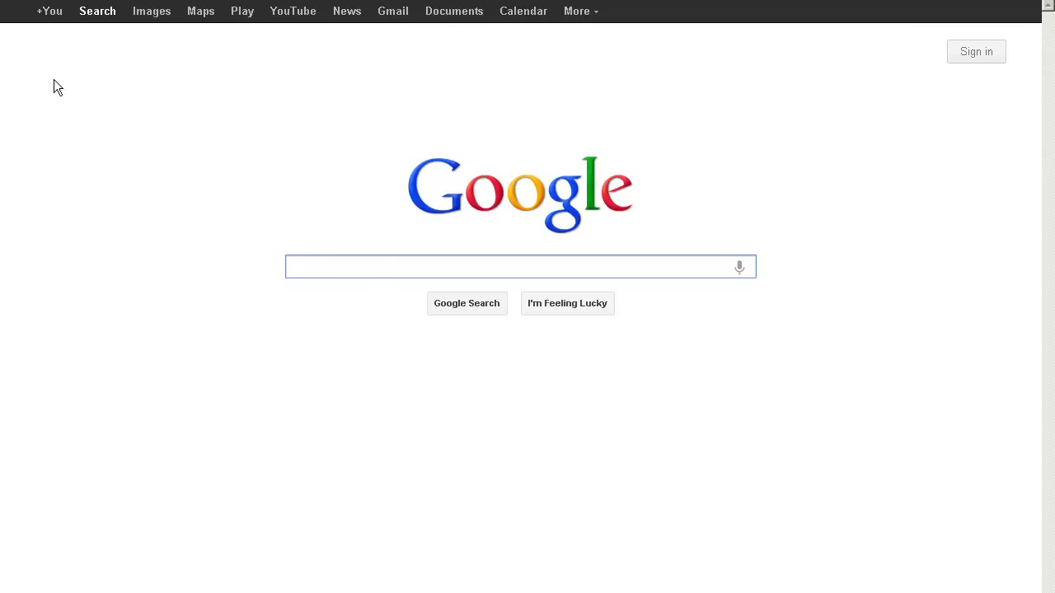
Sign in to Google+ using a saved email address so the home stream loads
{"action": "left_click", "coordinate": [50, 15]}
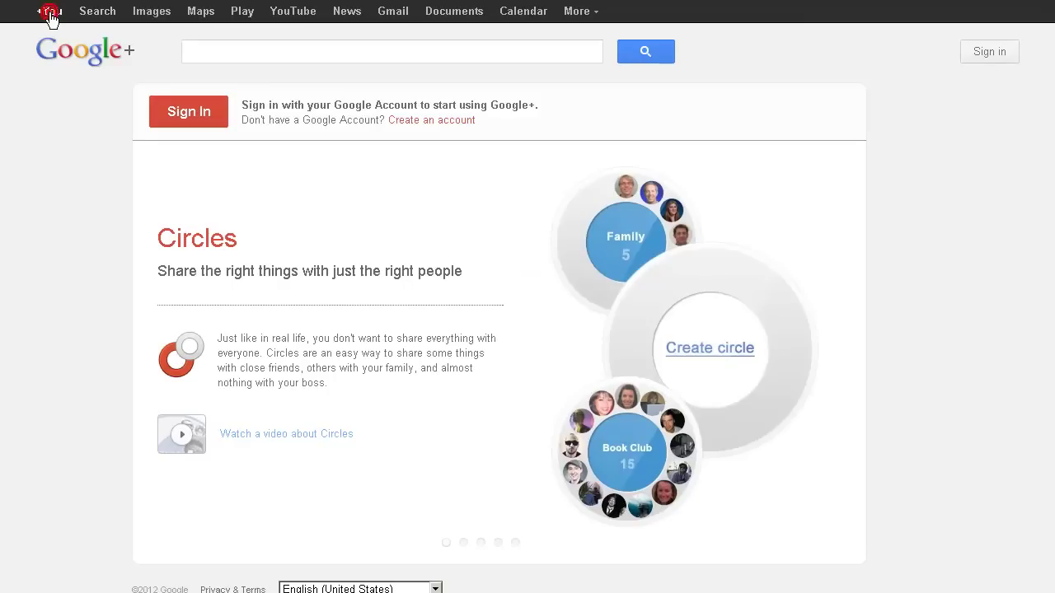
{"action": "left_click", "coordinate": [201, 111]}
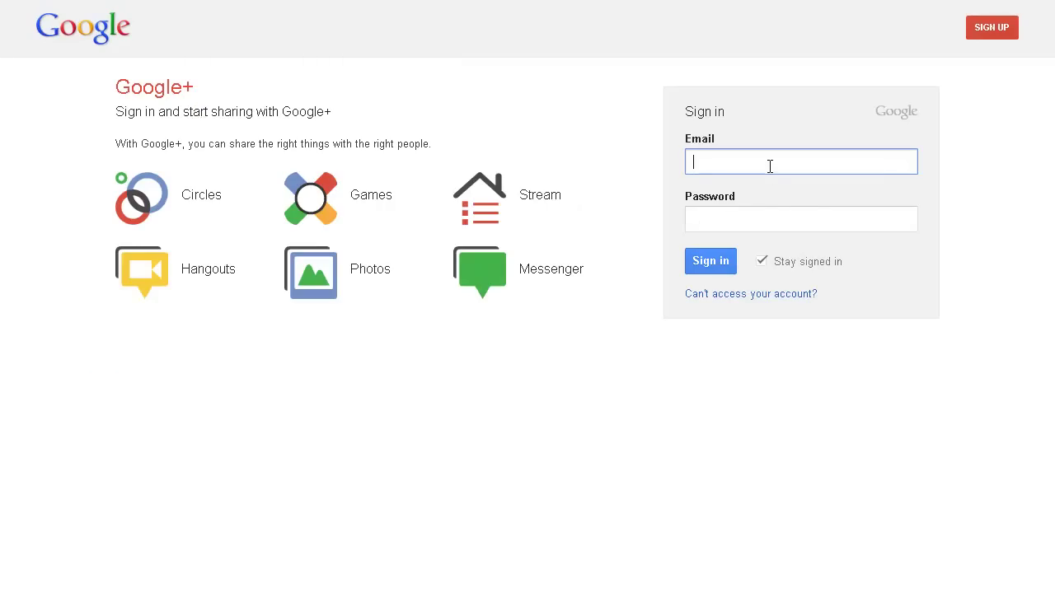
{"action": "left_click", "coordinate": [766, 165]}
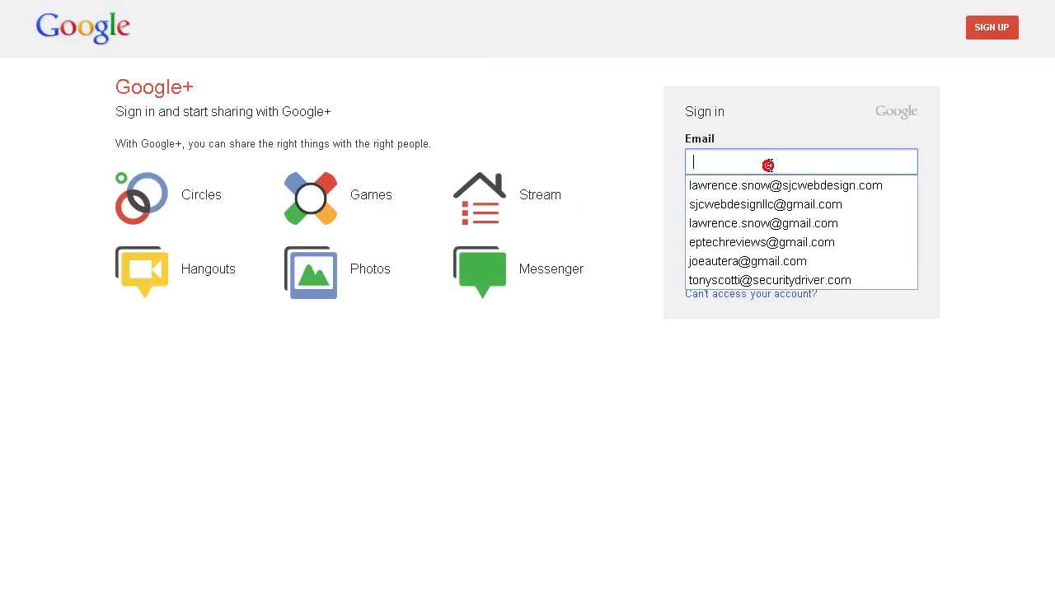
{"action": "left_click", "coordinate": [763, 224]}
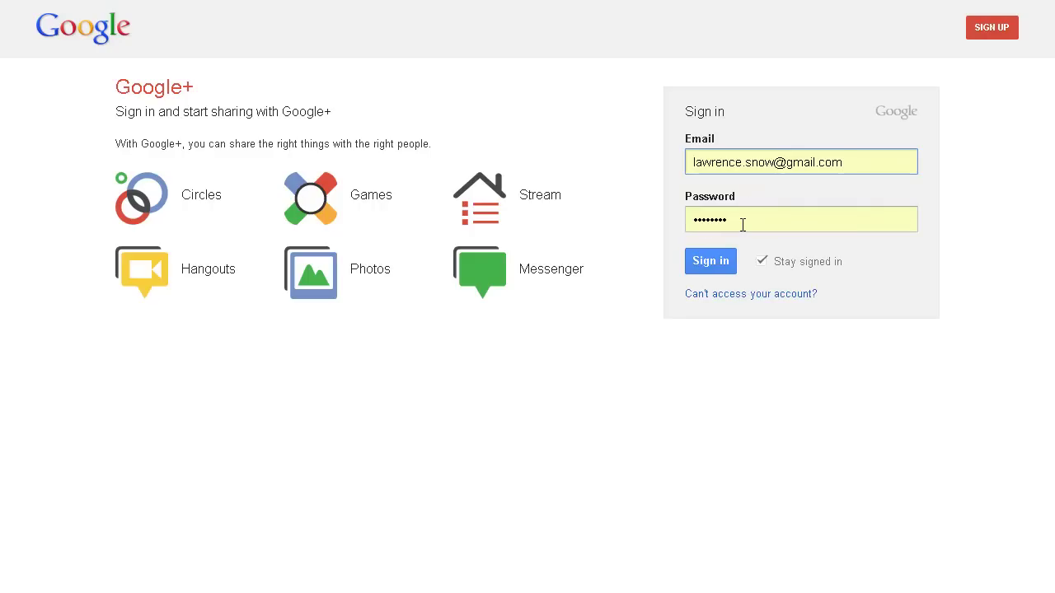
{"action": "left_click", "coordinate": [721, 269]}
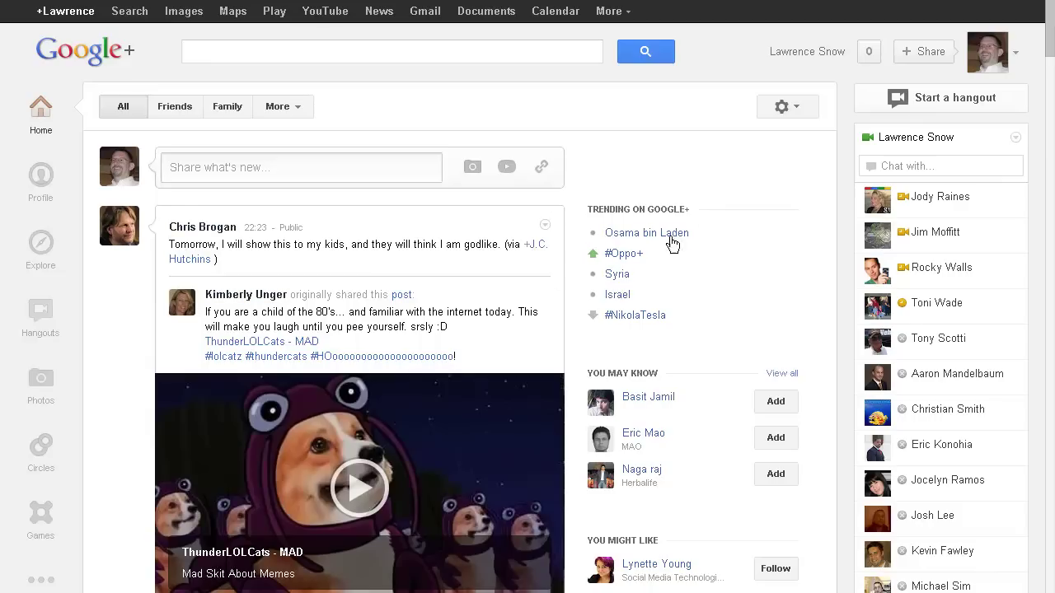
{"action": "scroll", "coordinate": [701, 280], "scroll_direction": "down", "scroll_amount": 1}
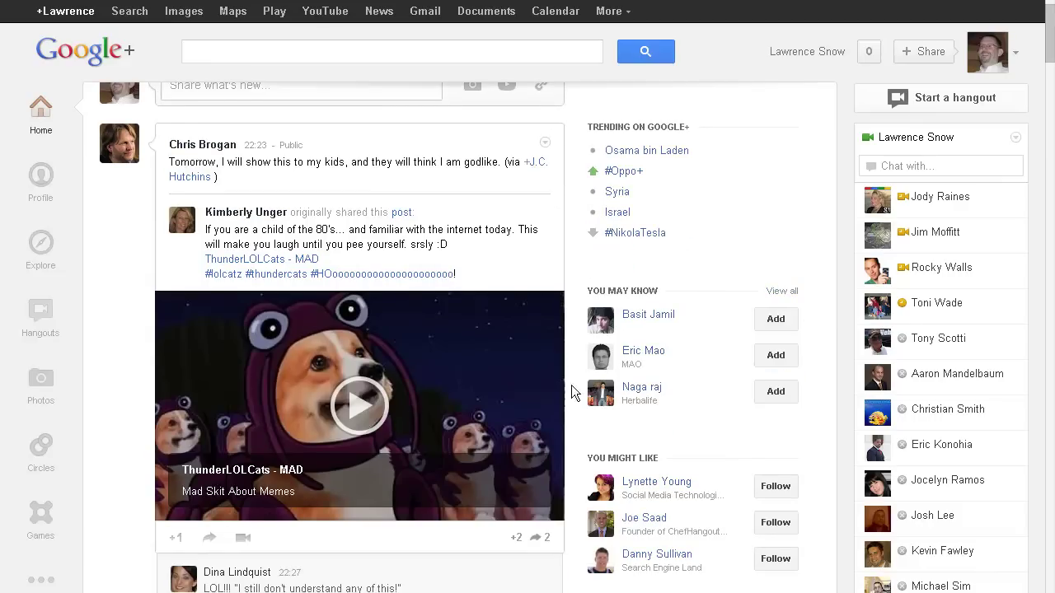
{"action": "scroll", "coordinate": [705, 353], "scroll_direction": "down", "scroll_amount": 1}
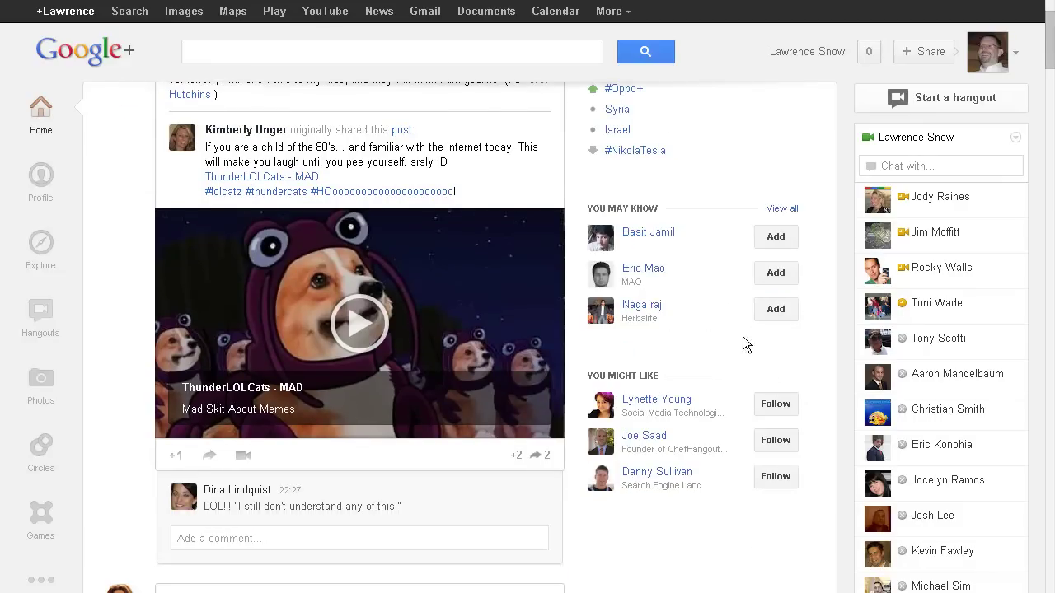
{"action": "mouse_move", "coordinate": [681, 488]}
{"action": "scroll", "coordinate": [681, 409], "scroll_direction": "up", "scroll_amount": 2}
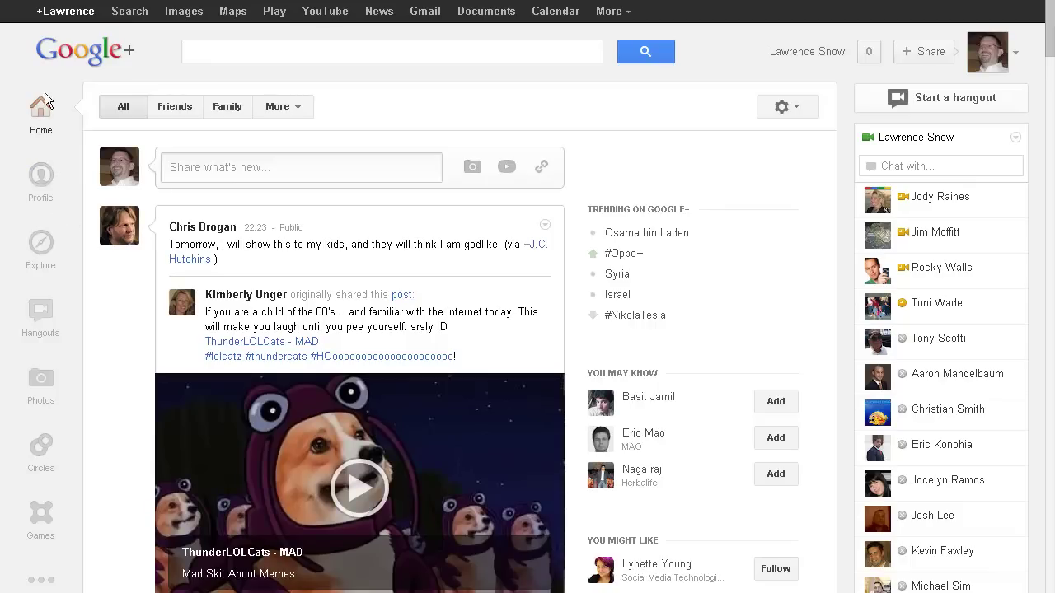
Open your Google+ profile and view its About, Photos, Videos and +1's tabs
{"action": "left_click", "coordinate": [43, 175]}
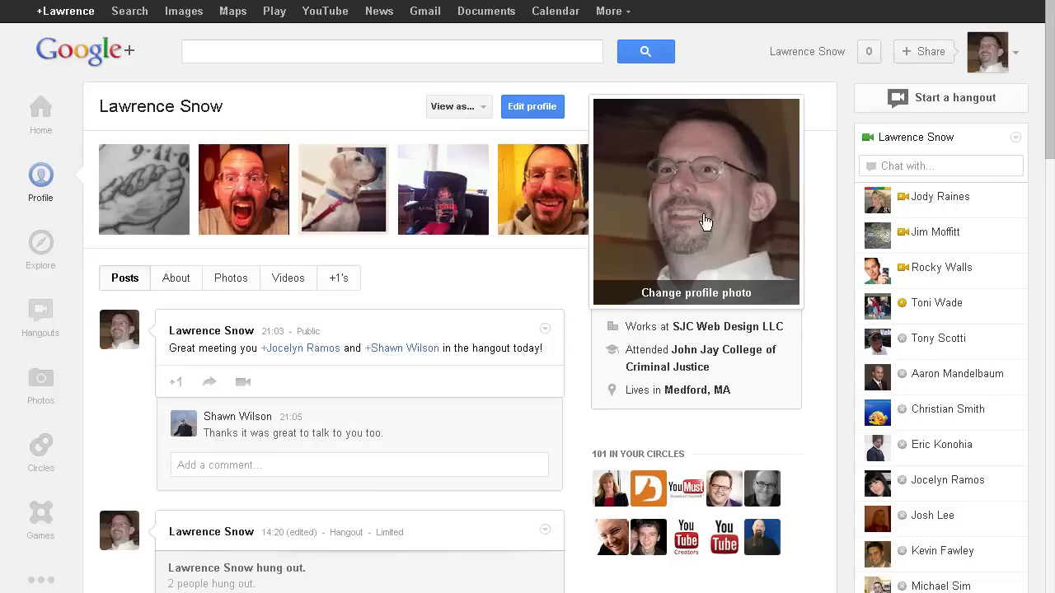
{"action": "left_click", "coordinate": [178, 278]}
{"action": "scroll", "coordinate": [462, 313], "scroll_direction": "down", "scroll_amount": 2}
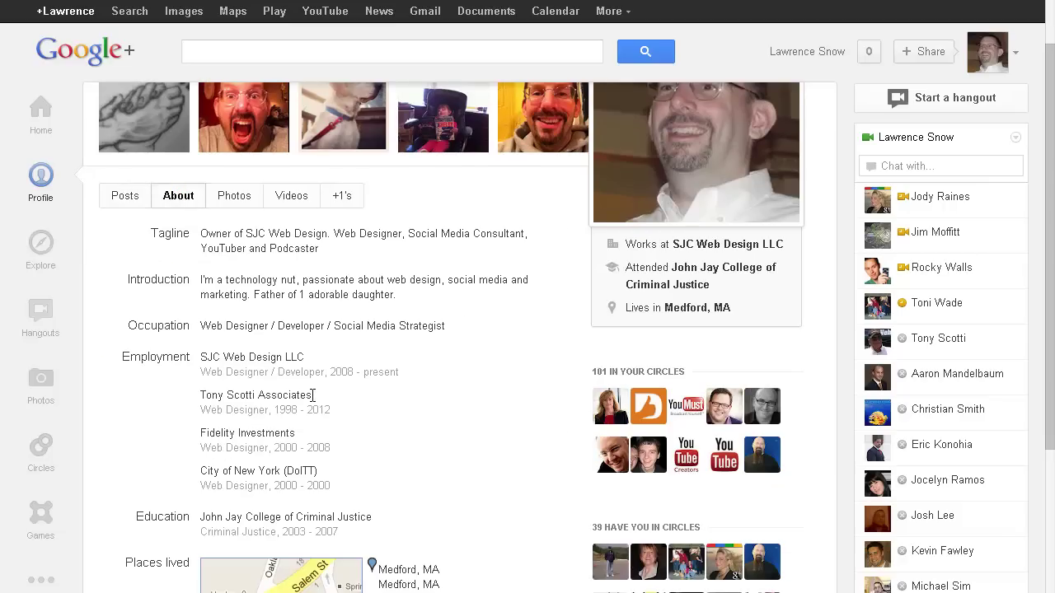
{"action": "scroll", "coordinate": [517, 464], "scroll_direction": "down", "scroll_amount": 4}
{"action": "scroll", "coordinate": [518, 456], "scroll_direction": "down", "scroll_amount": 5}
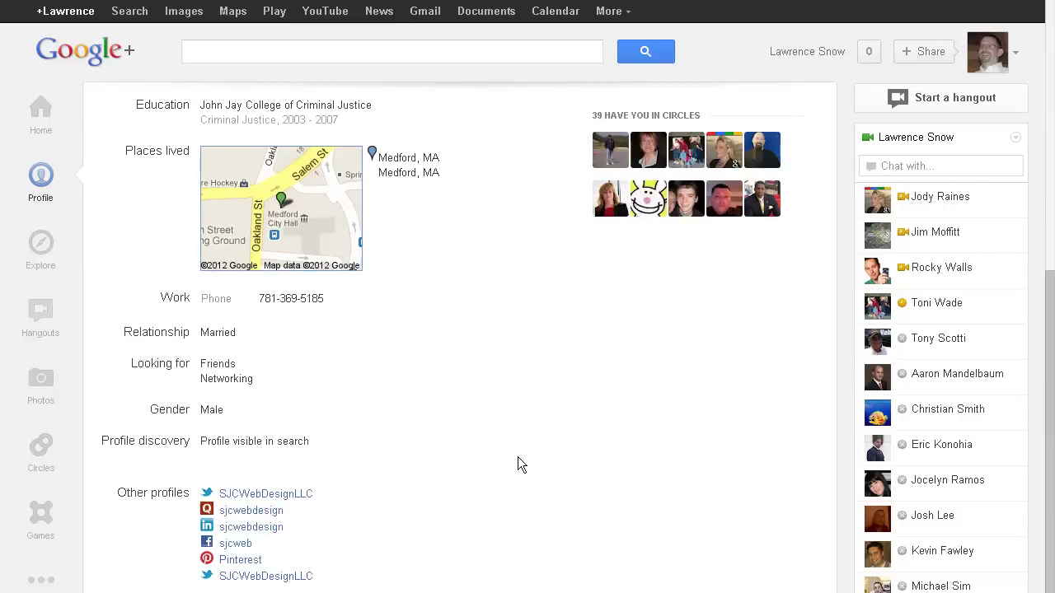
{"action": "scroll", "coordinate": [517, 462], "scroll_direction": "up", "scroll_amount": 10}
{"action": "left_click", "coordinate": [246, 282]}
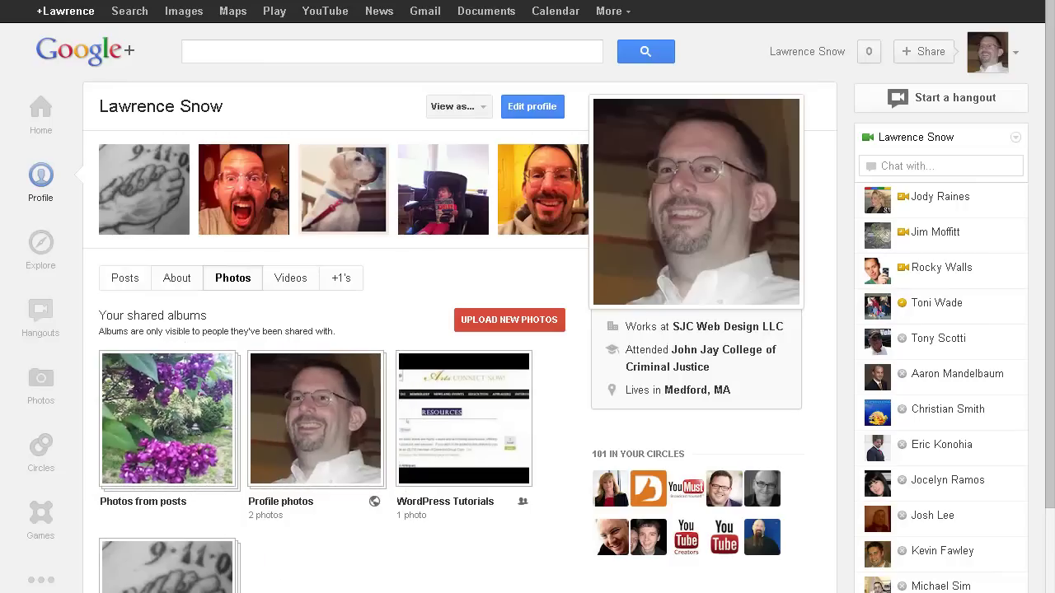
{"action": "left_click", "coordinate": [285, 282]}
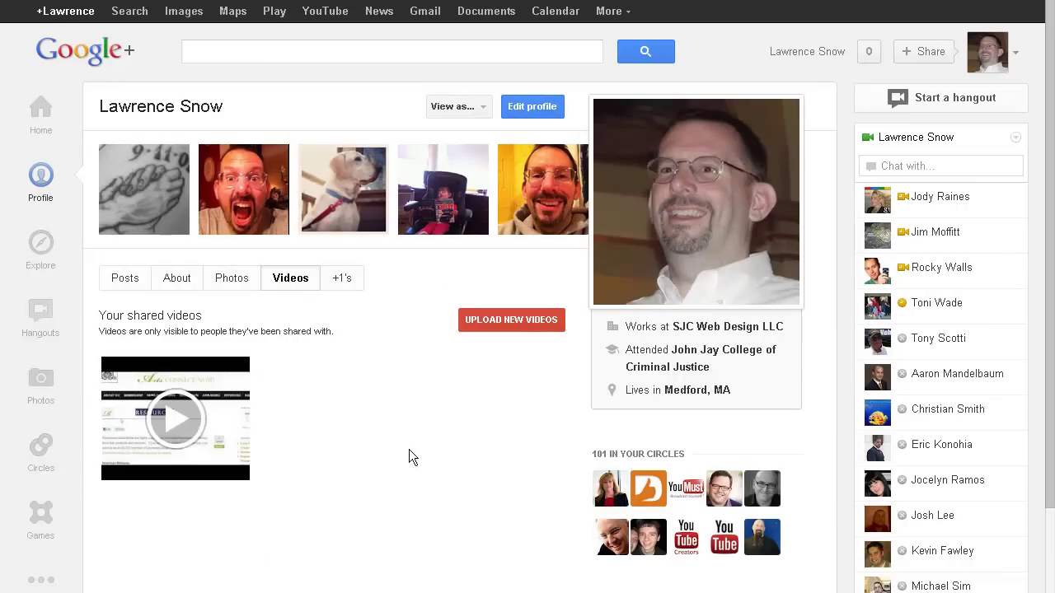
{"action": "mouse_move", "coordinate": [174, 418]}
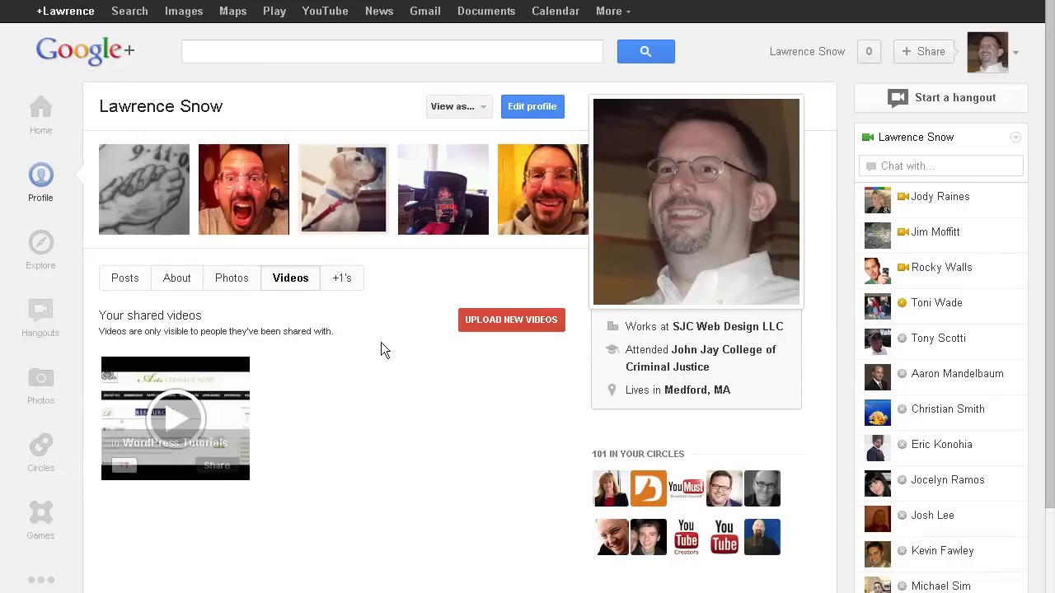
{"action": "left_click", "coordinate": [338, 280]}
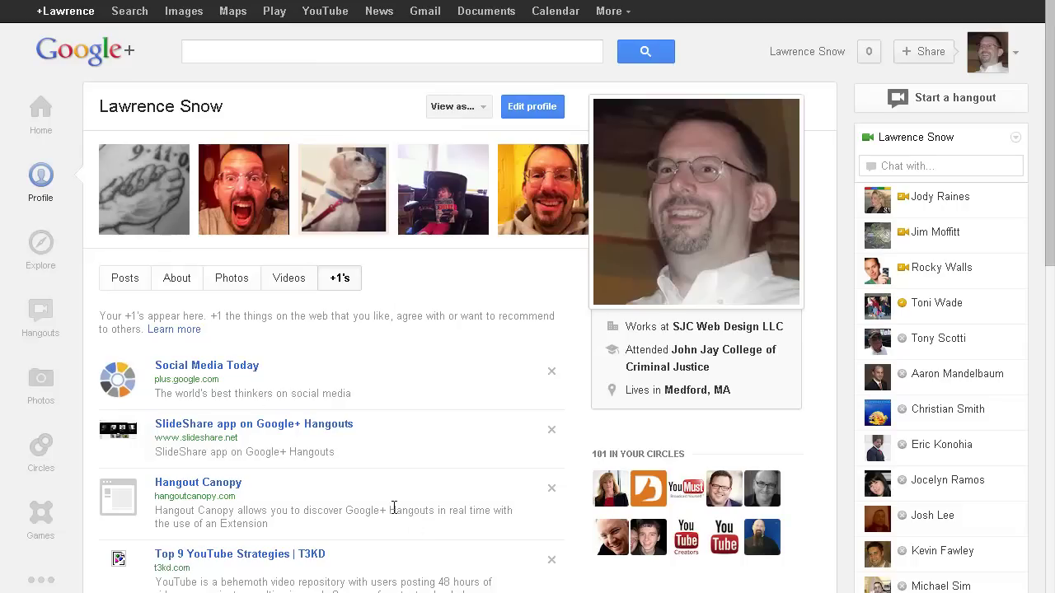
Browse the Explore page's What's hot feed, leaving its home-page slider at maximum
{"action": "left_click", "coordinate": [39, 256]}
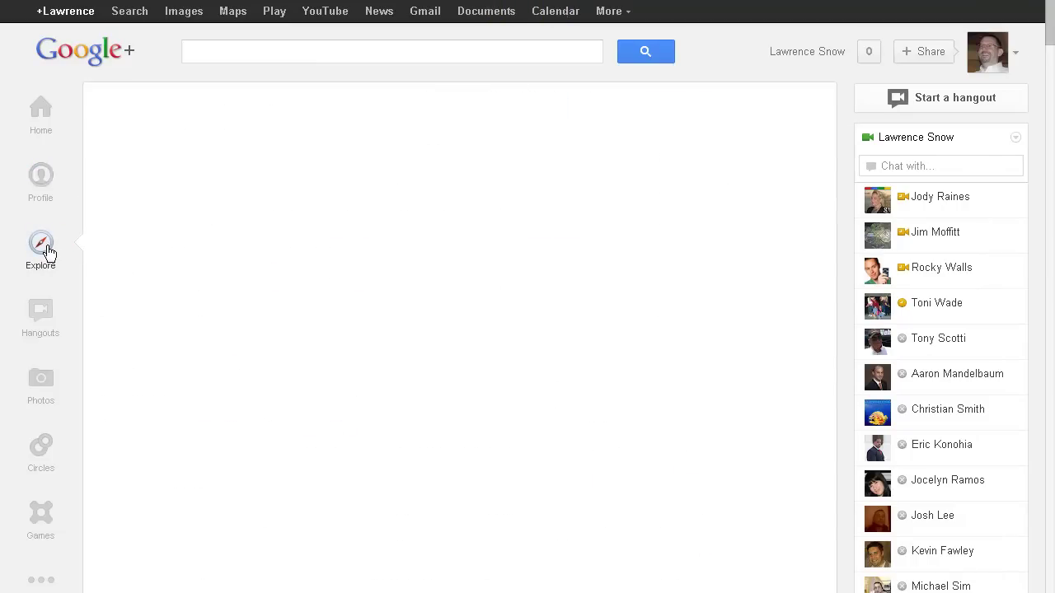
{"action": "left_click_drag", "start_coordinate": [174, 106], "coordinate": [440, 115]}
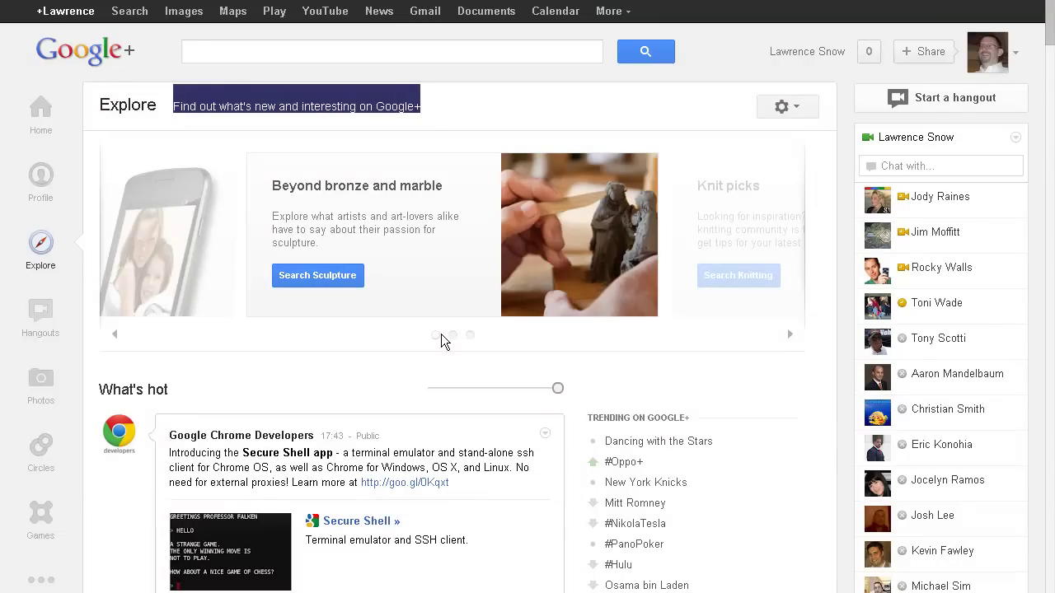
{"action": "scroll", "coordinate": [441, 338], "scroll_direction": "down", "scroll_amount": 2}
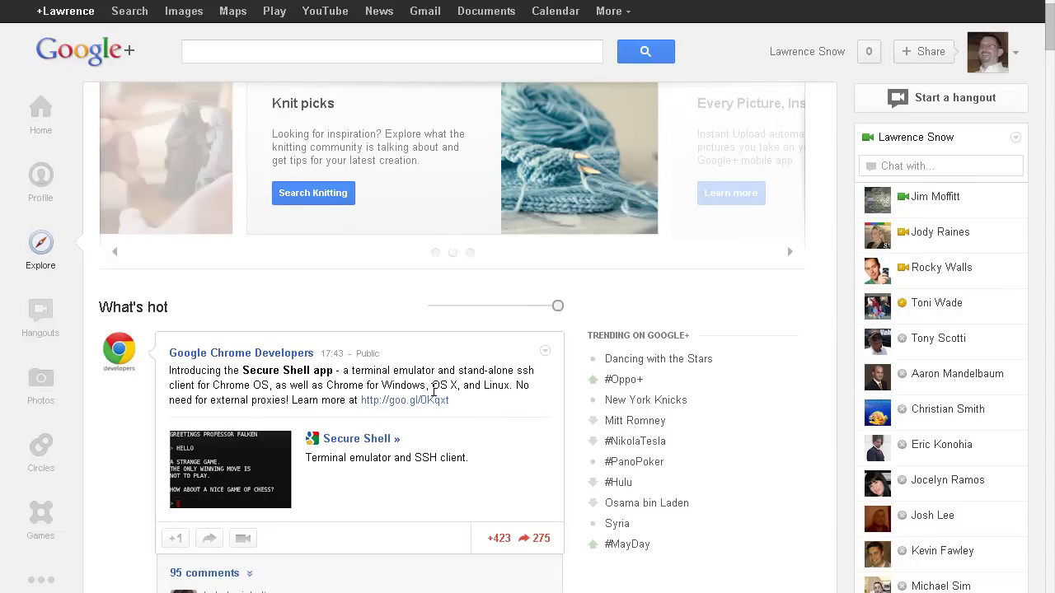
{"action": "scroll", "coordinate": [433, 389], "scroll_direction": "down", "scroll_amount": 4}
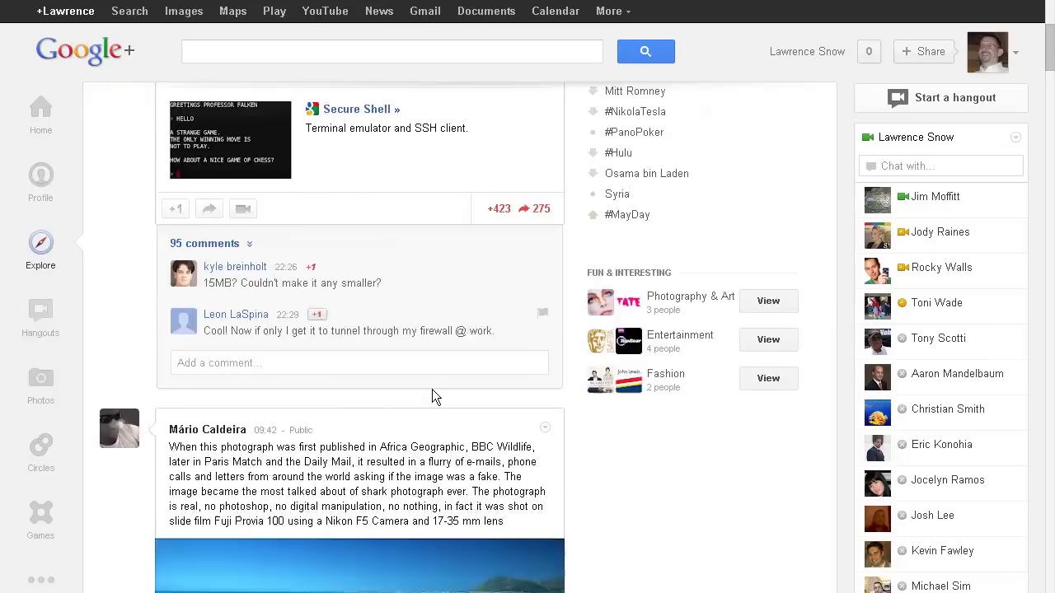
{"action": "scroll", "coordinate": [432, 389], "scroll_direction": "up", "scroll_amount": 1}
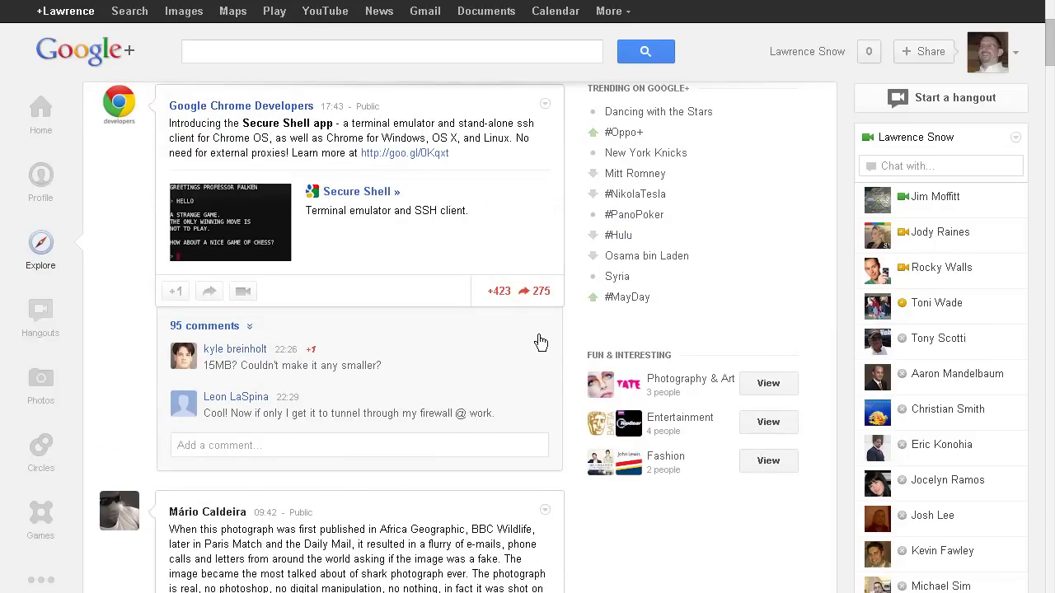
{"action": "scroll", "coordinate": [541, 342], "scroll_direction": "up", "scroll_amount": 3}
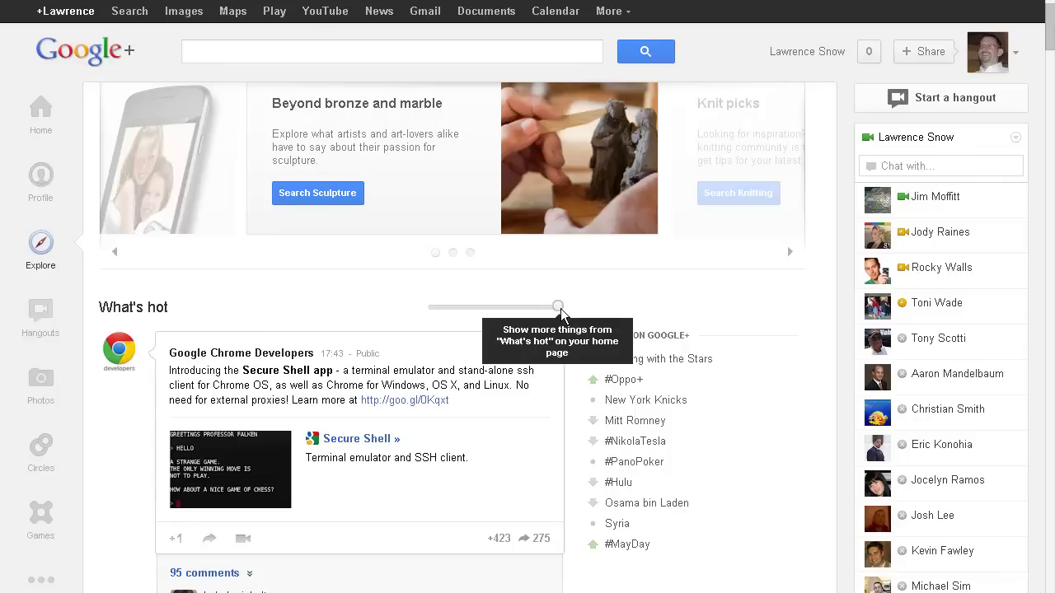
{"action": "left_click_drag", "start_coordinate": [559, 307], "coordinate": [434, 311]}
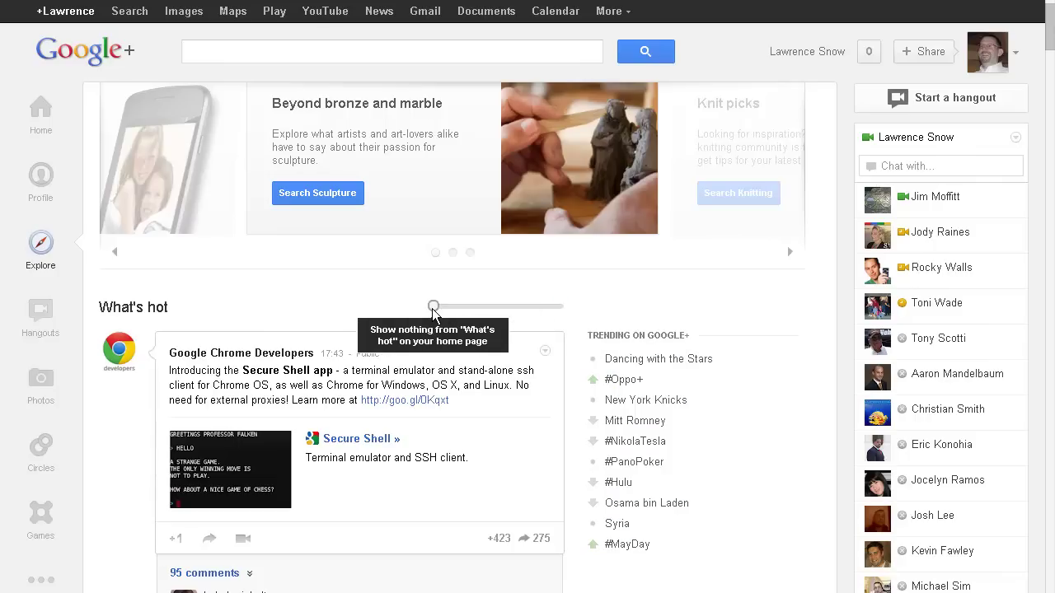
{"action": "mouse_move", "coordinate": [435, 313]}
{"action": "left_mouse_down"}
{"action": "mouse_move", "coordinate": [460, 314]}
{"action": "mouse_move", "coordinate": [412, 310]}
{"action": "mouse_move", "coordinate": [565, 316]}
{"action": "left_mouse_up"}
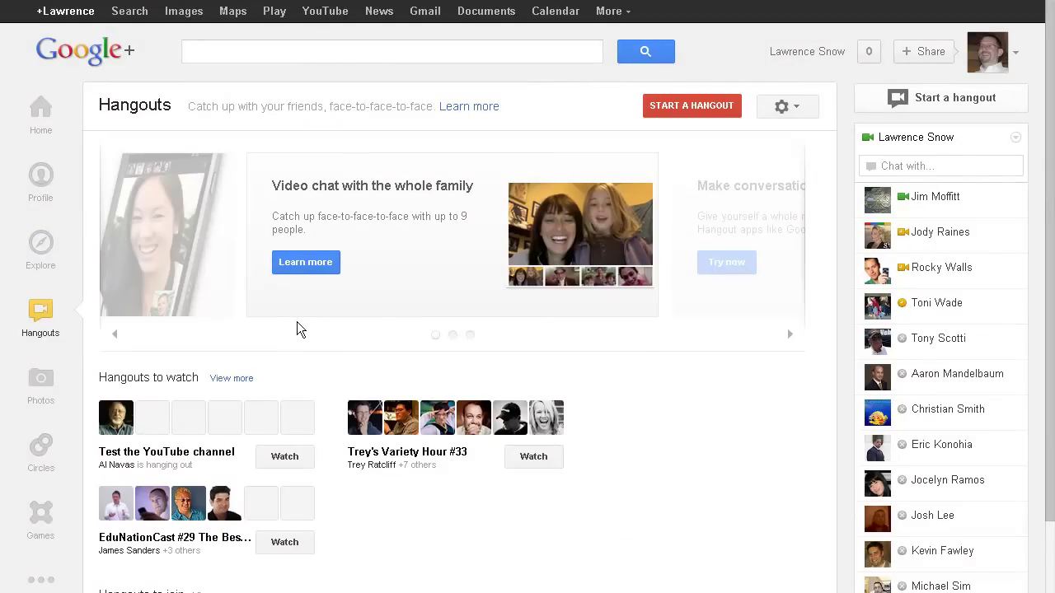
Browse the Hangouts to watch and Hangouts to join lists, then return to Home
{"action": "scroll", "coordinate": [298, 328], "scroll_direction": "down", "scroll_amount": 1}
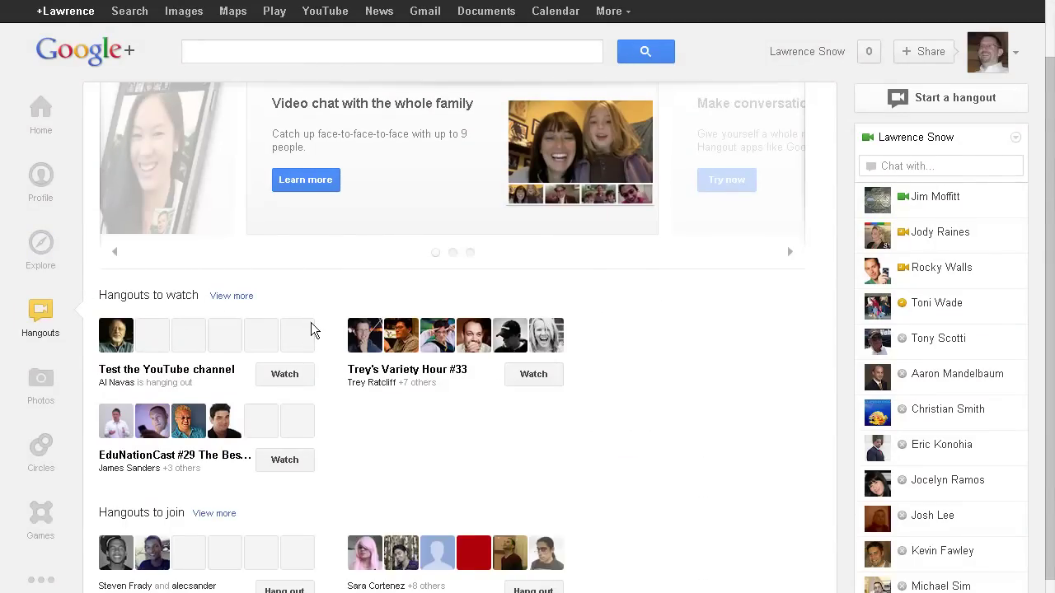
{"action": "scroll", "coordinate": [313, 329], "scroll_direction": "down", "scroll_amount": 1}
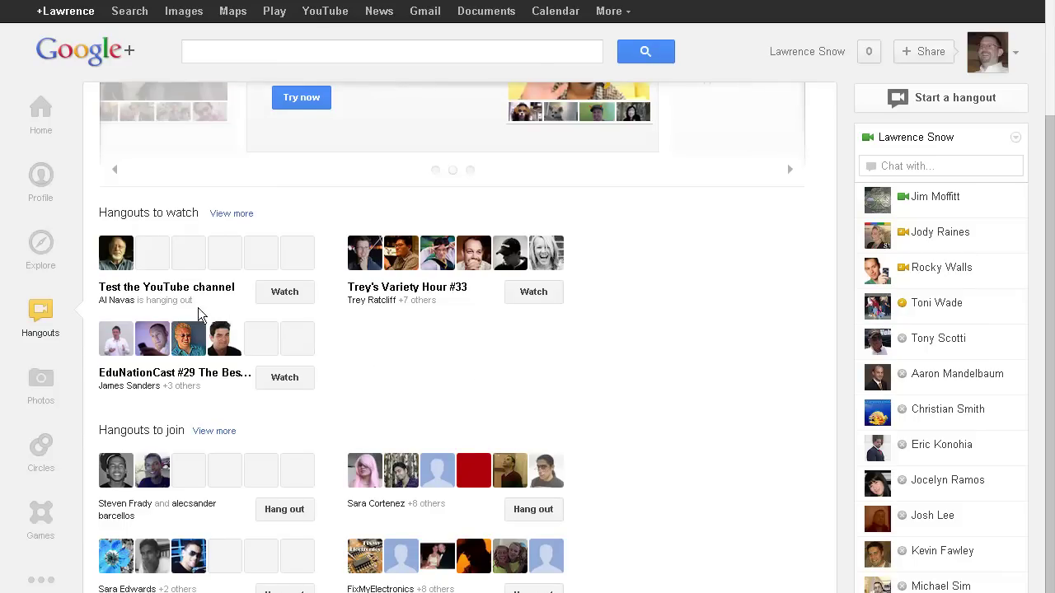
{"action": "scroll", "coordinate": [354, 354], "scroll_direction": "down", "scroll_amount": 3}
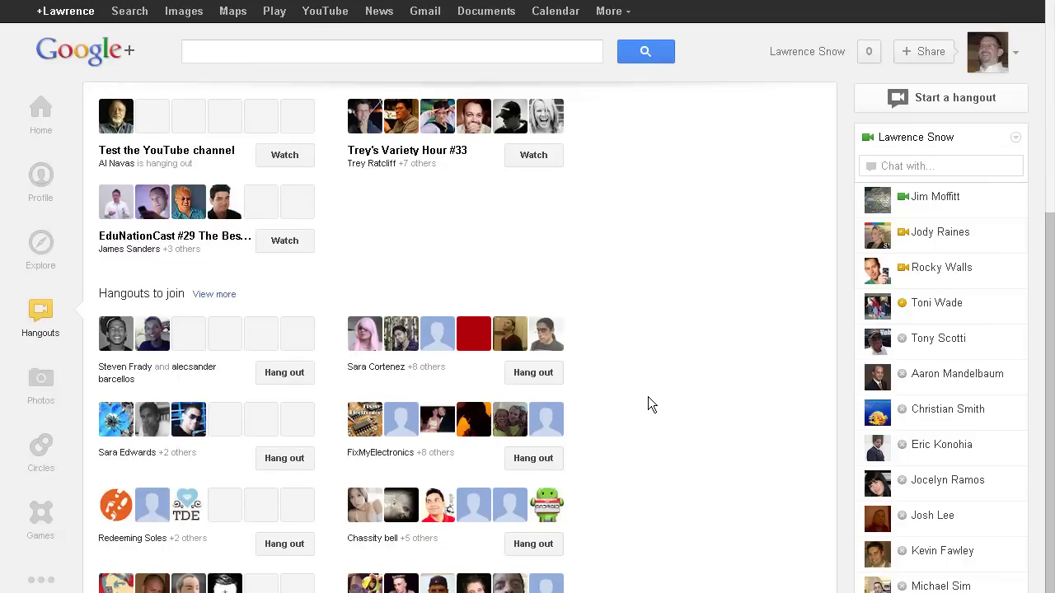
{"action": "scroll", "coordinate": [648, 396], "scroll_direction": "up", "scroll_amount": 3}
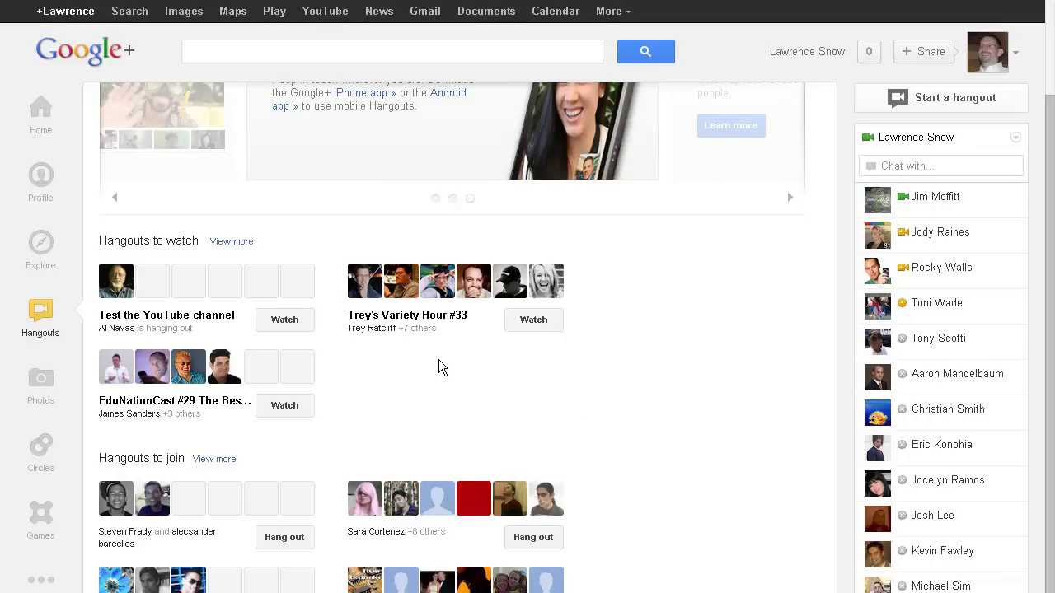
{"action": "scroll", "coordinate": [439, 361], "scroll_direction": "down", "scroll_amount": 2}
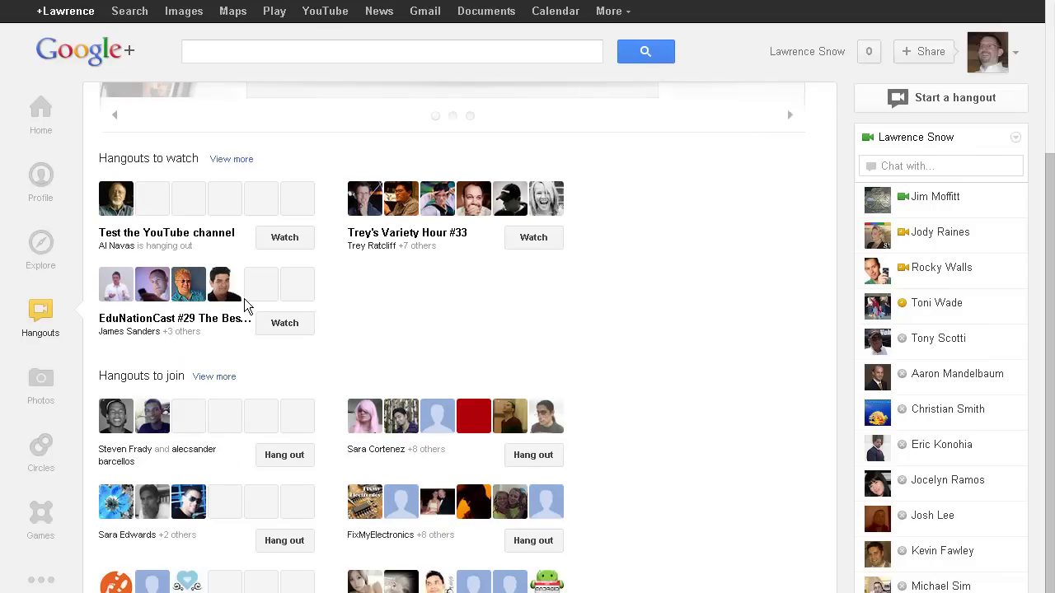
{"action": "scroll", "coordinate": [296, 360], "scroll_direction": "down", "scroll_amount": 2}
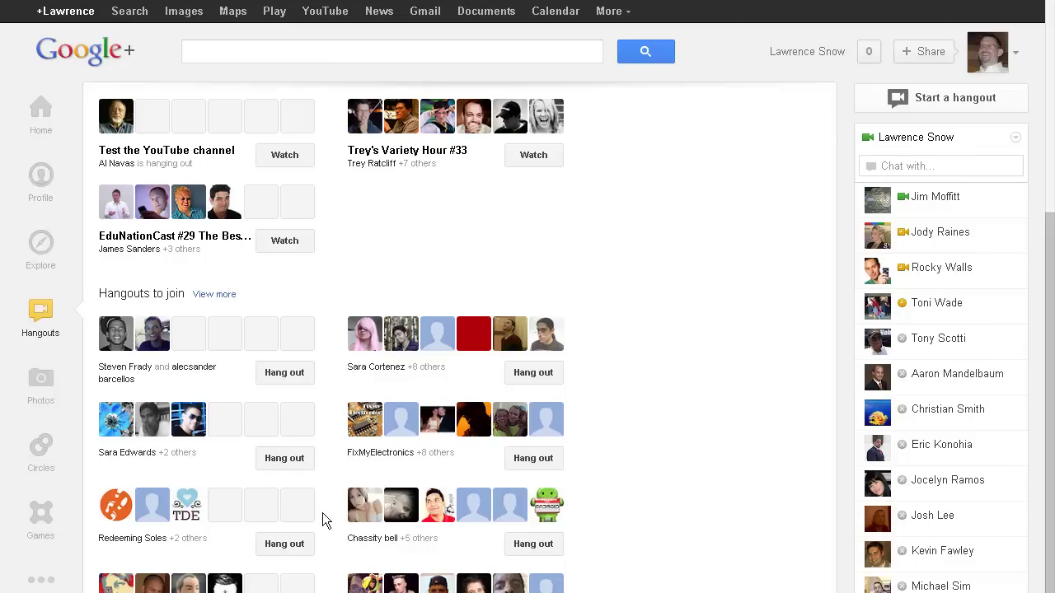
{"action": "scroll", "coordinate": [323, 513], "scroll_direction": "up", "scroll_amount": 4}
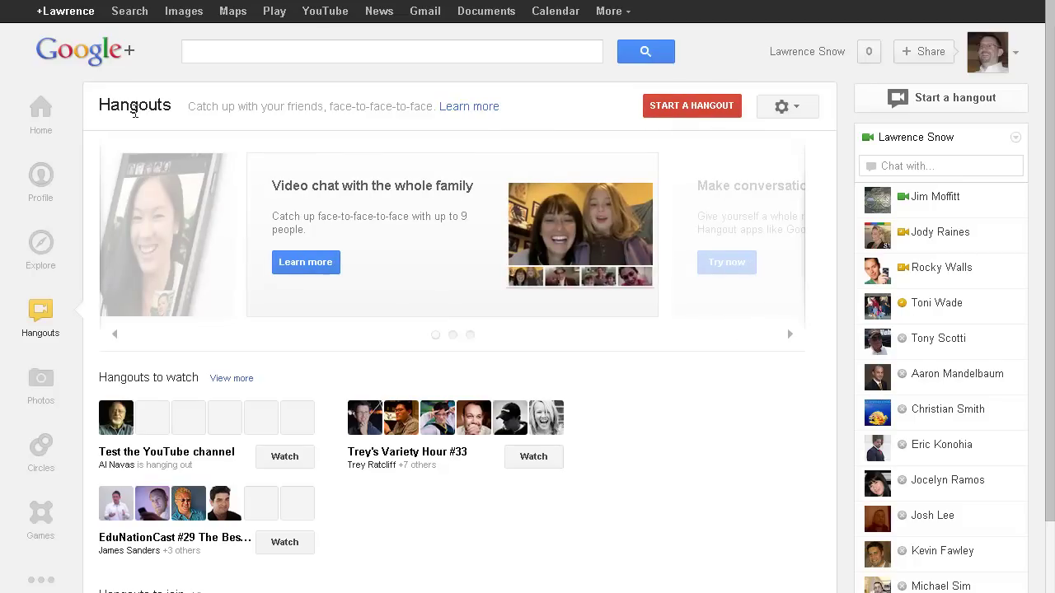
{"action": "left_click", "coordinate": [52, 113]}
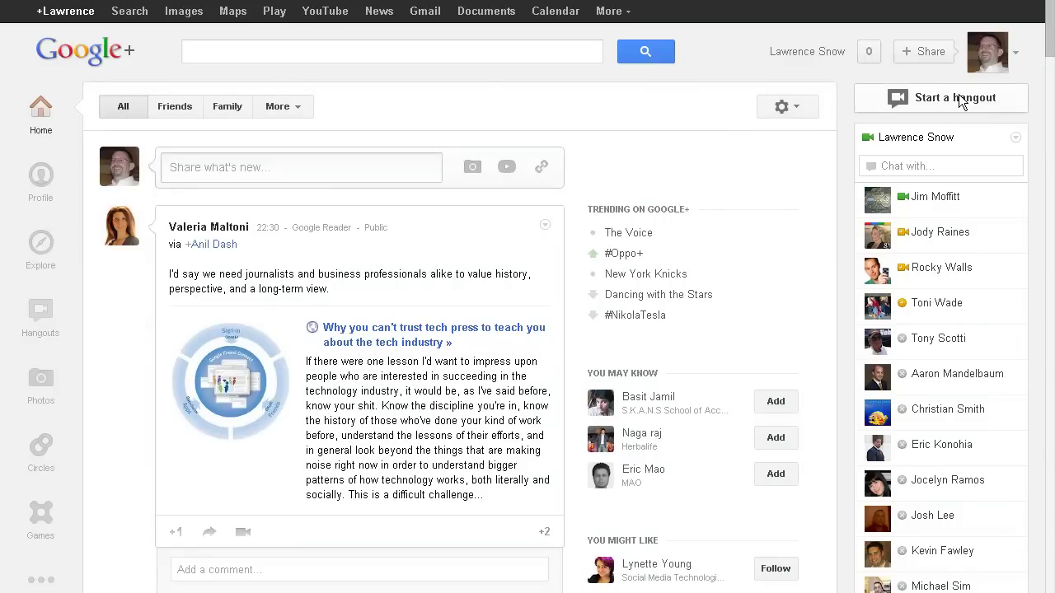
Bring up the Start a Hangout window showing your circles and online friends
{"action": "left_click", "coordinate": [959, 97]}
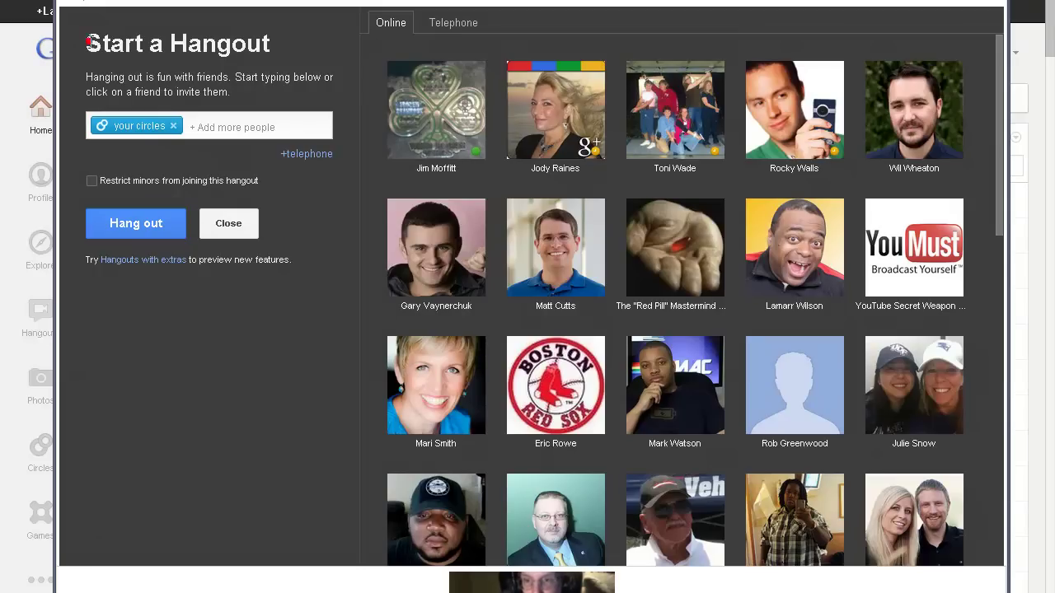
{"action": "left_click_drag", "start_coordinate": [87, 41], "coordinate": [285, 42]}
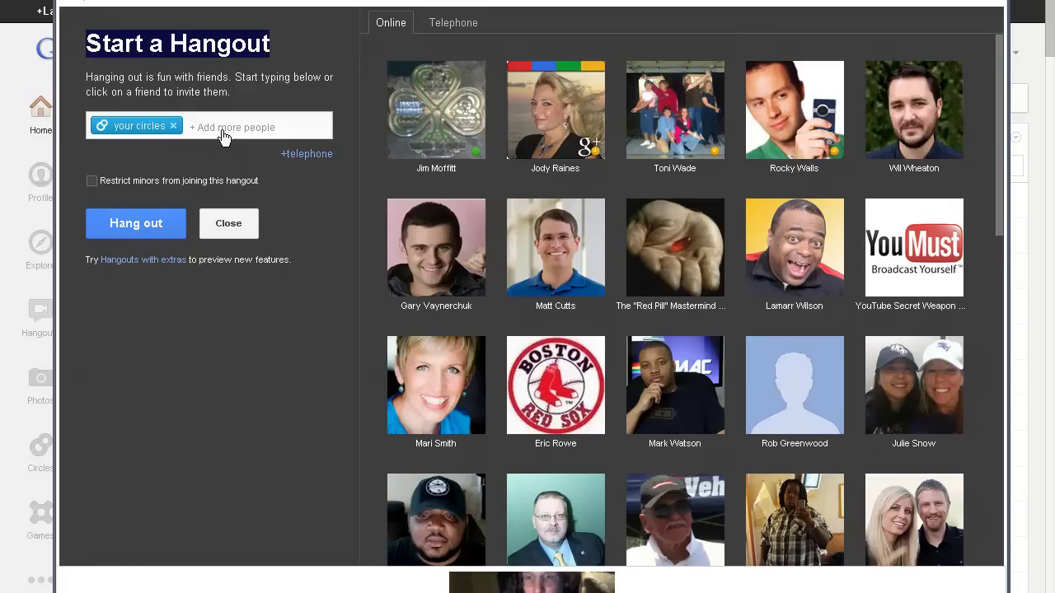
{"action": "left_click", "coordinate": [174, 126]}
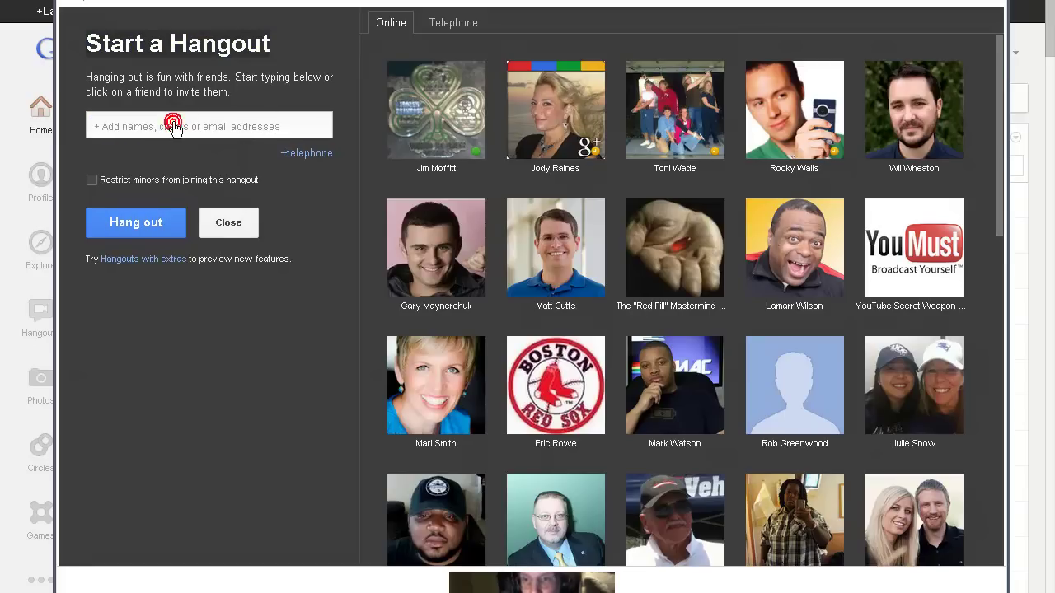
{"action": "left_click", "coordinate": [173, 123]}
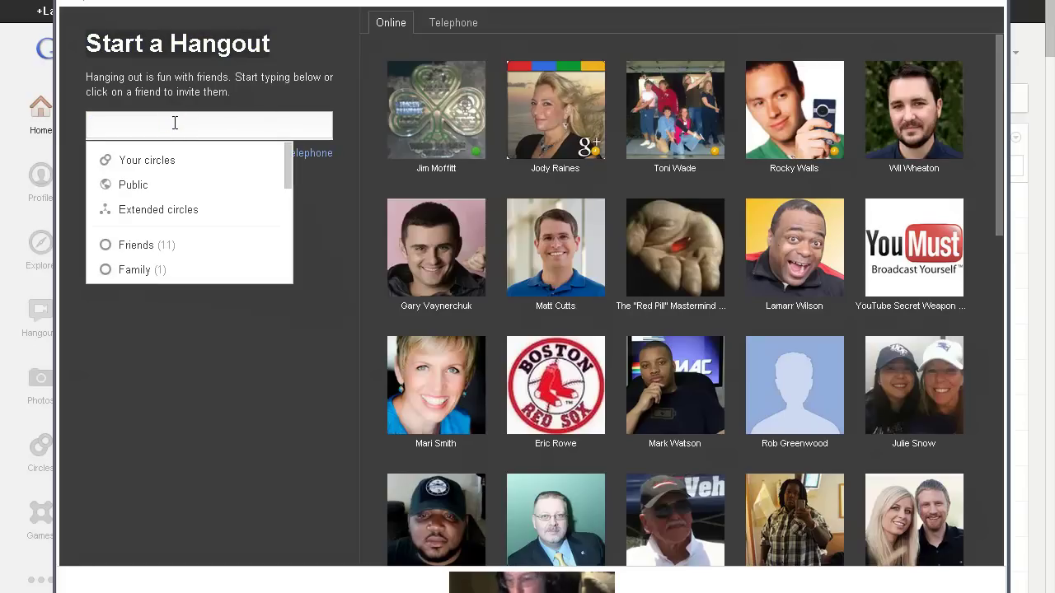
{"action": "type", "text": "Er"}
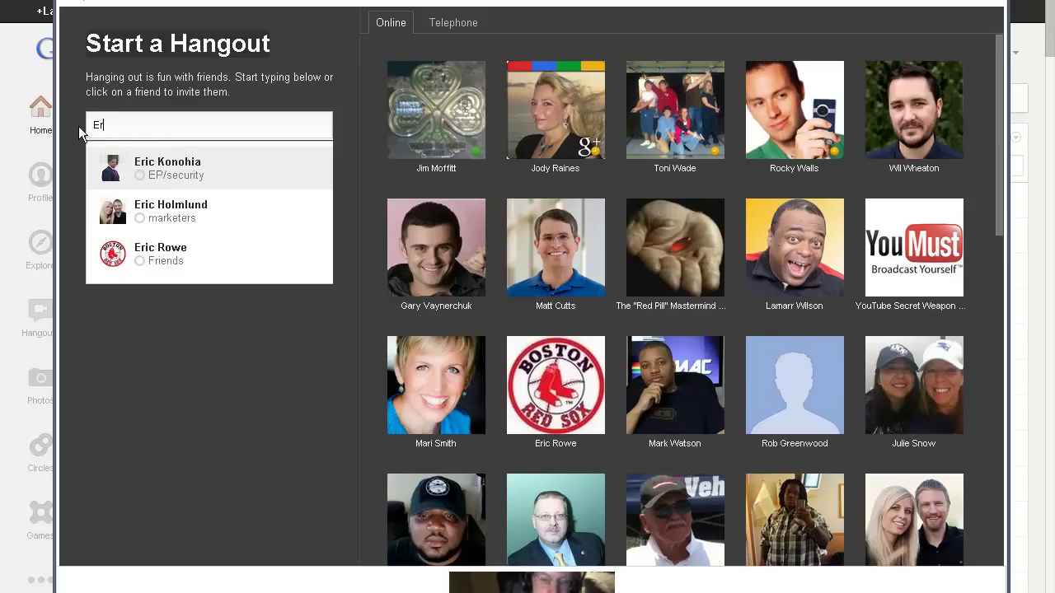
{"action": "key", "text": "BackSpace"}
{"action": "key", "text": "BackSpace"}
{"action": "scroll", "coordinate": [683, 294], "scroll_direction": "down", "scroll_amount": 2}
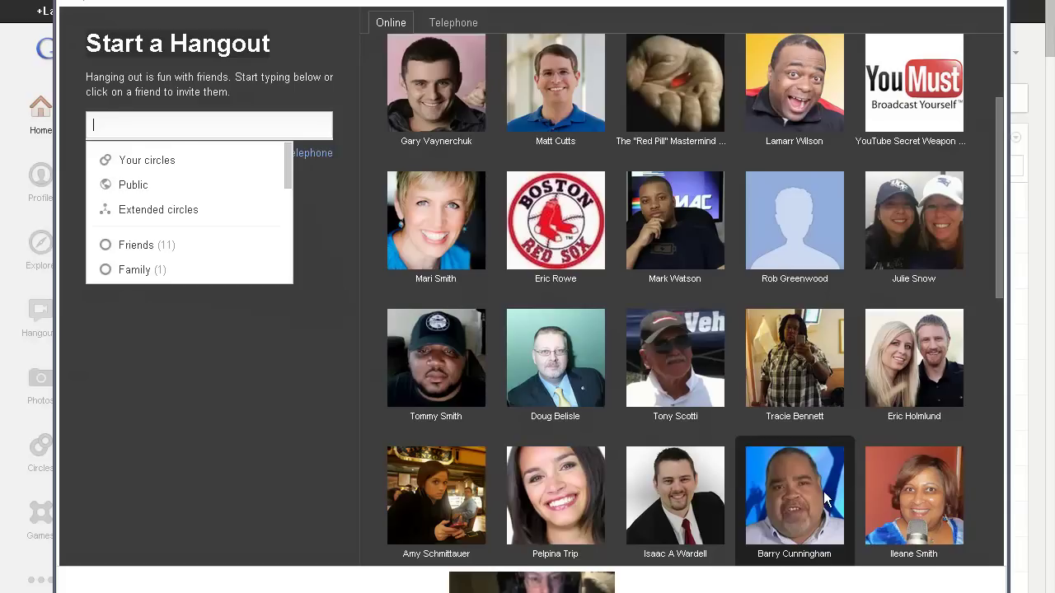
{"action": "left_click", "coordinate": [697, 363]}
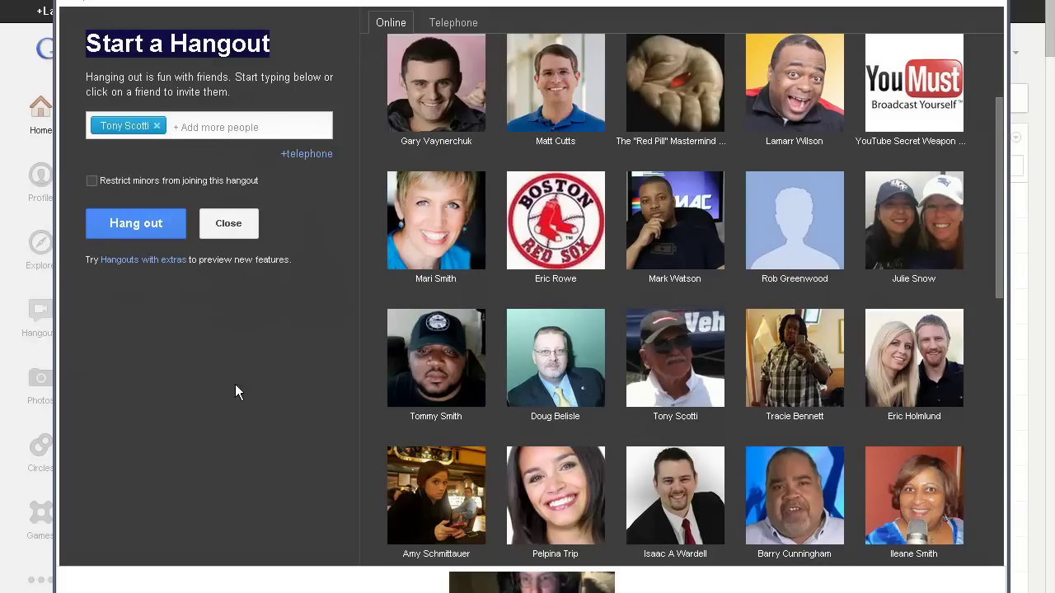
{"action": "left_click", "coordinate": [92, 180]}
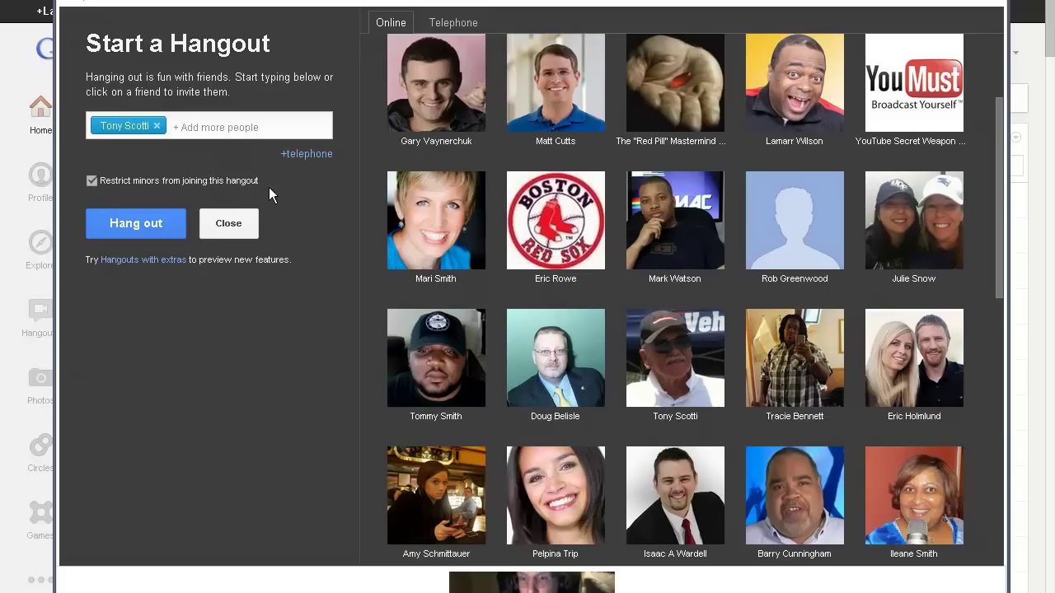
{"action": "left_click", "coordinate": [127, 224]}
Start the hangout, view its chat and invite options, then show the featured apps
{"action": "left_click", "coordinate": [136, 224]}
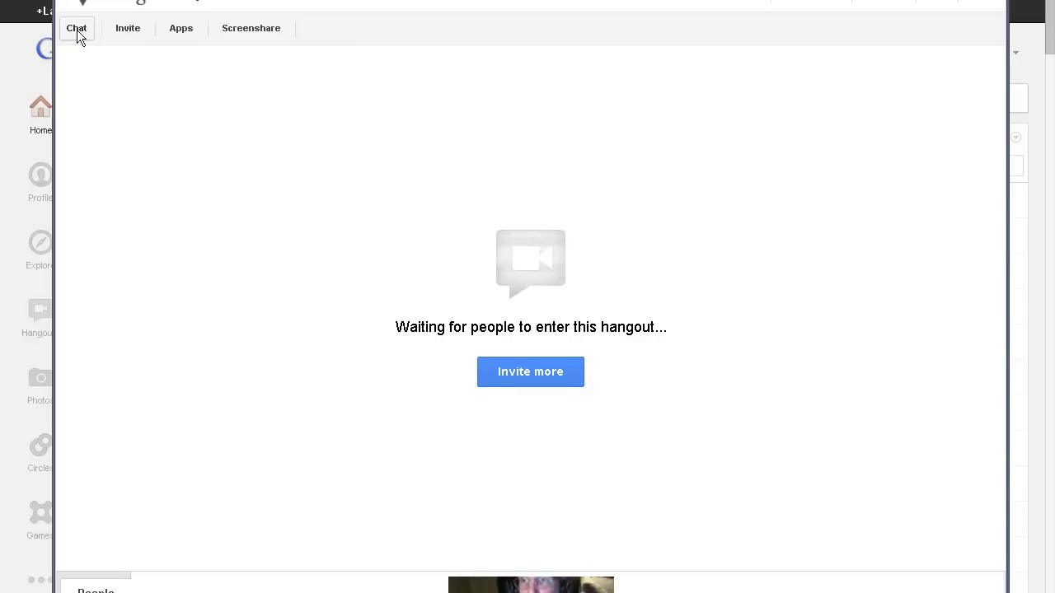
{"action": "left_click", "coordinate": [76, 31]}
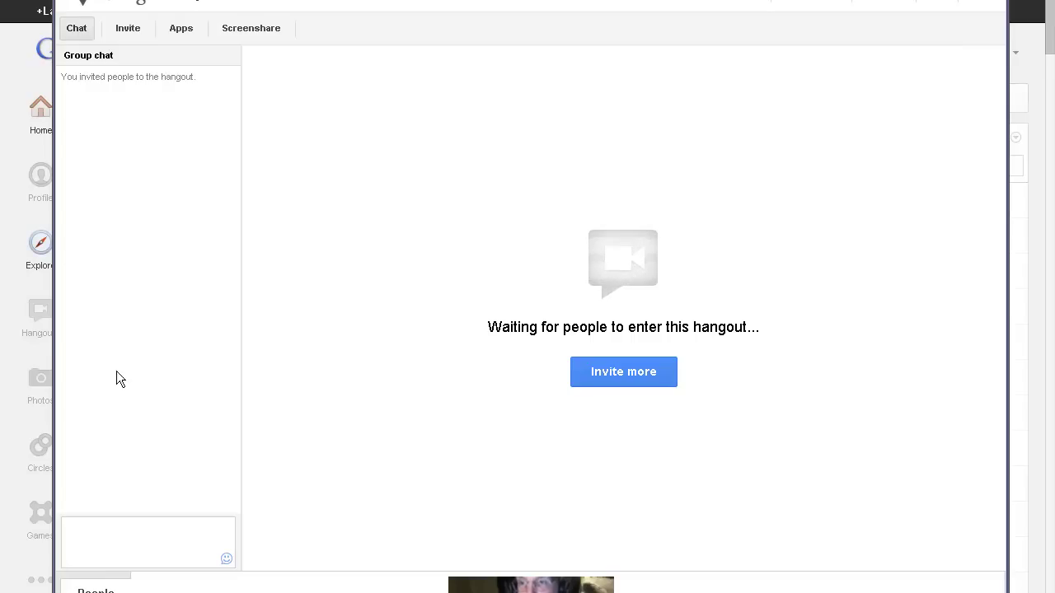
{"action": "left_click", "coordinate": [130, 28]}
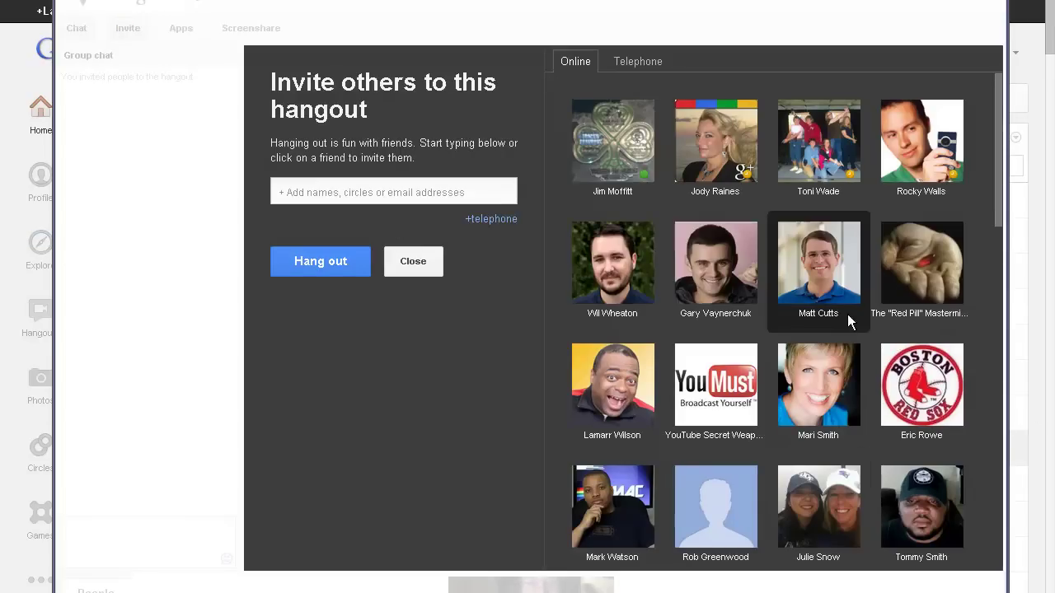
{"action": "left_click", "coordinate": [416, 268]}
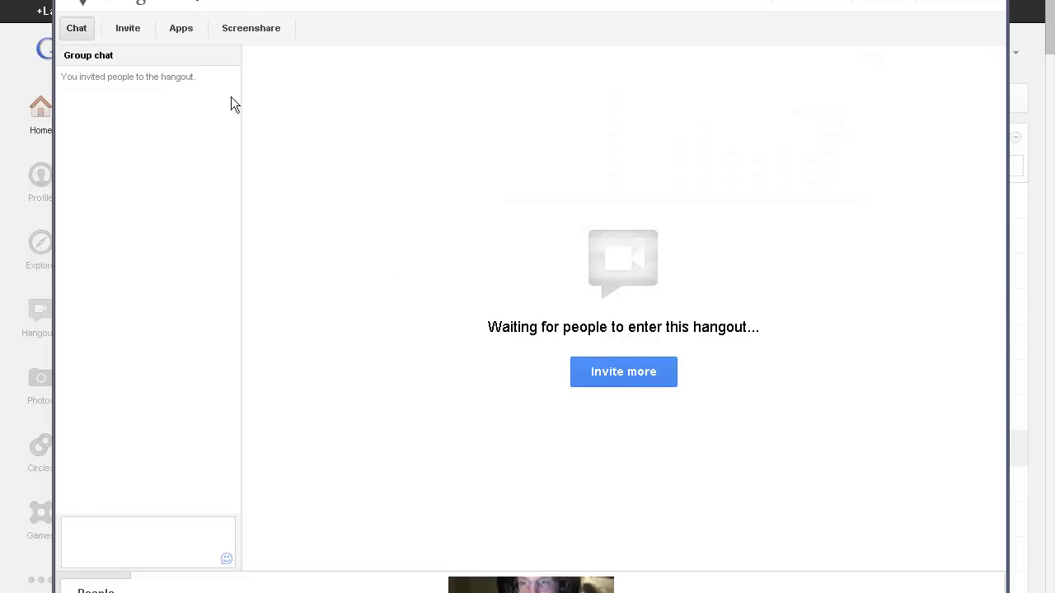
{"action": "left_click", "coordinate": [180, 28]}
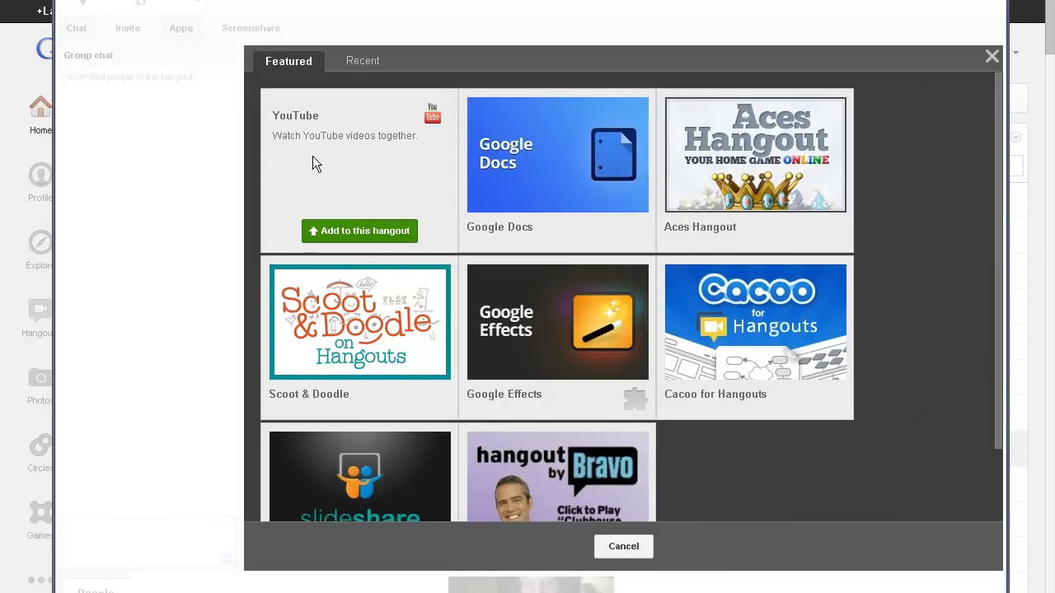
{"action": "mouse_move", "coordinate": [557, 170]}
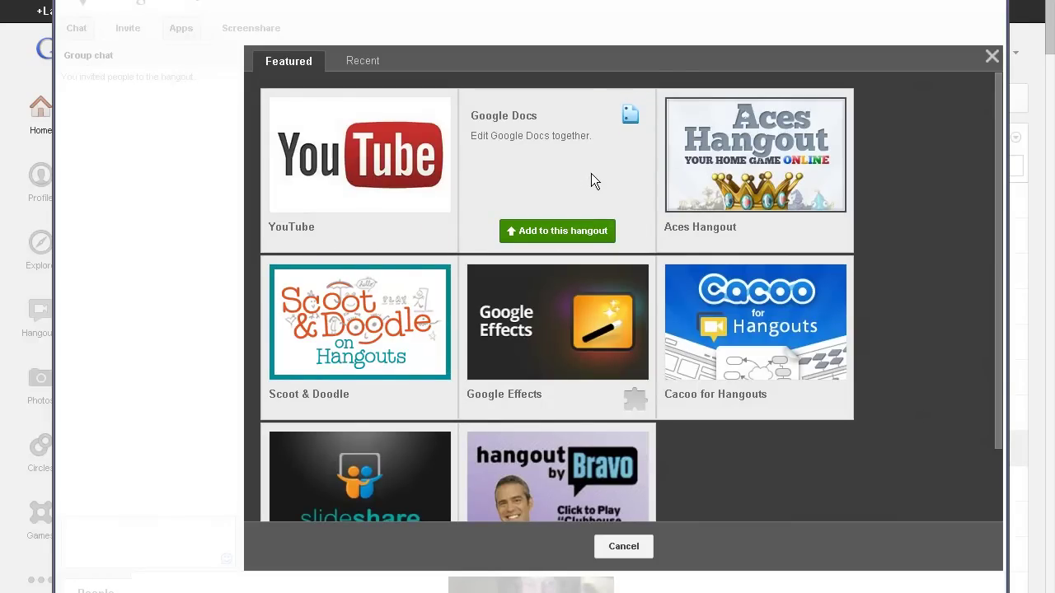
Scroll the featured apps list and cancel it without adding an app
{"action": "scroll", "coordinate": [591, 173], "scroll_direction": "down", "scroll_amount": 2}
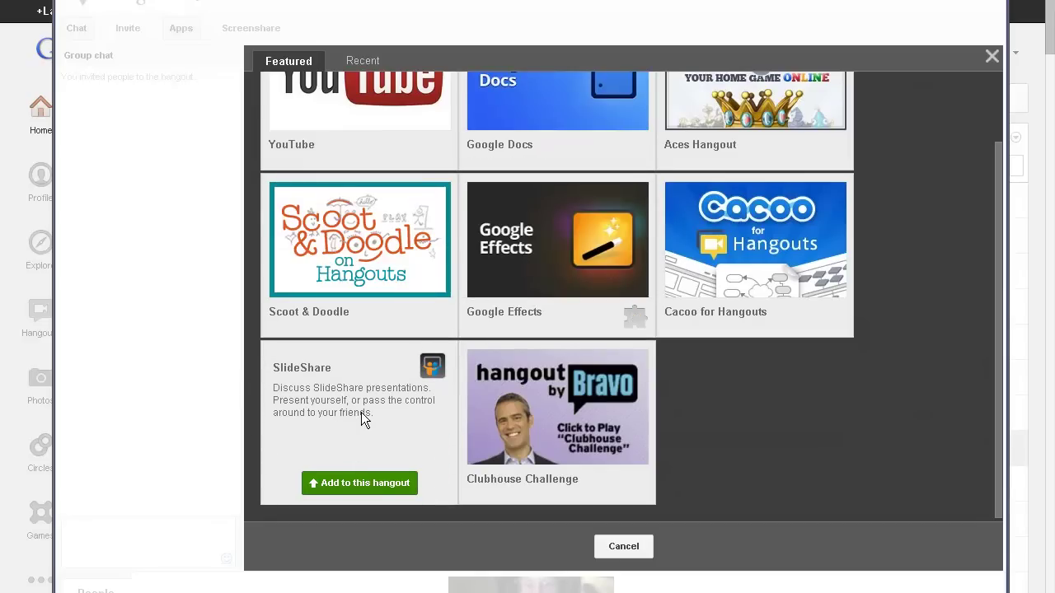
{"action": "left_click", "coordinate": [631, 550]}
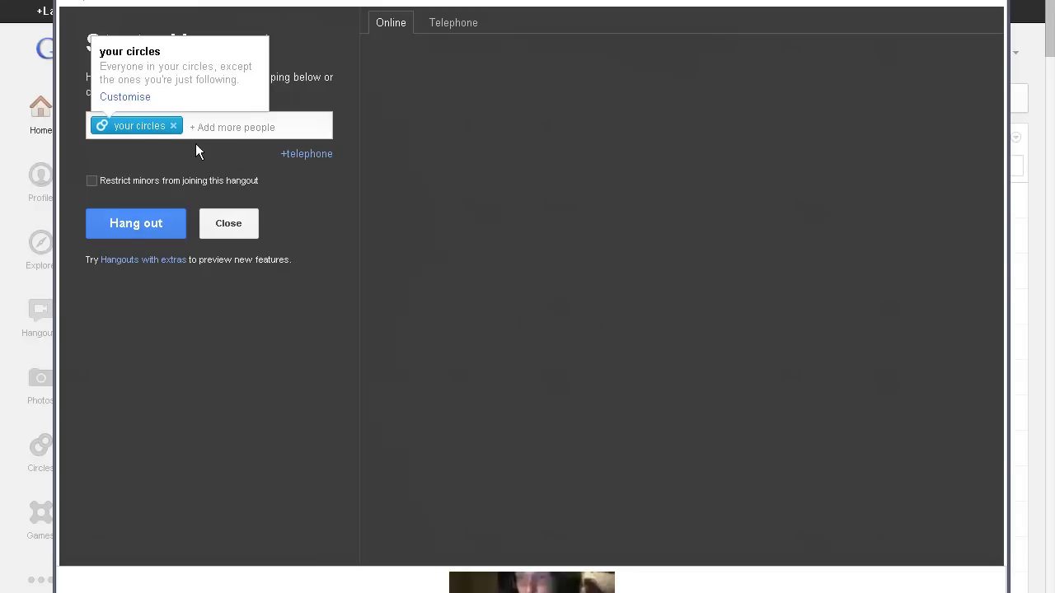
Invite one contact instead of your circles, restrict minors, and open the Hangouts with extras preview
{"action": "left_click", "coordinate": [173, 126]}
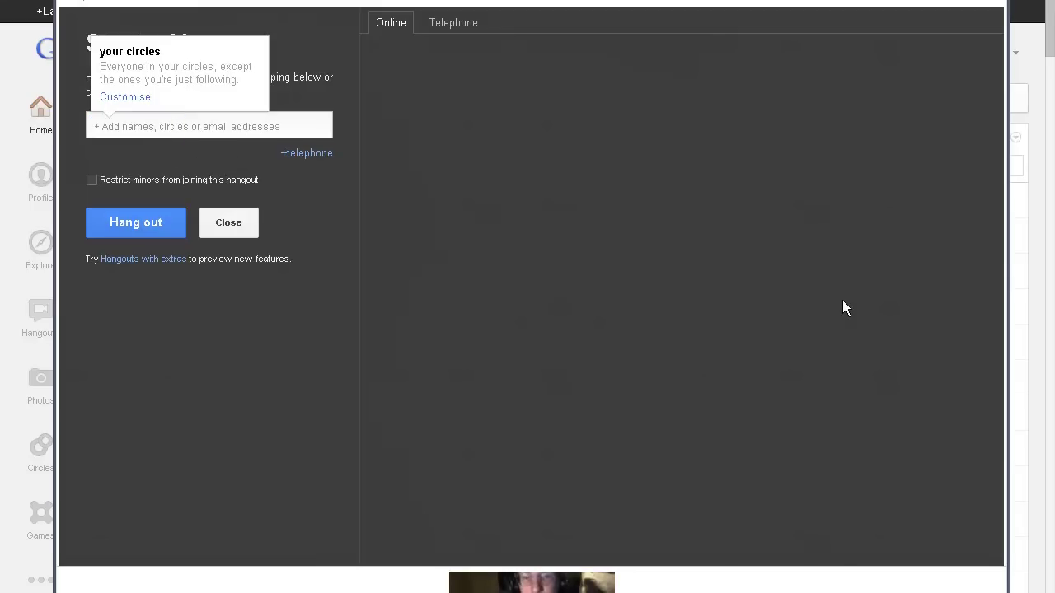
{"action": "scroll", "coordinate": [807, 333], "scroll_direction": "down", "scroll_amount": 2}
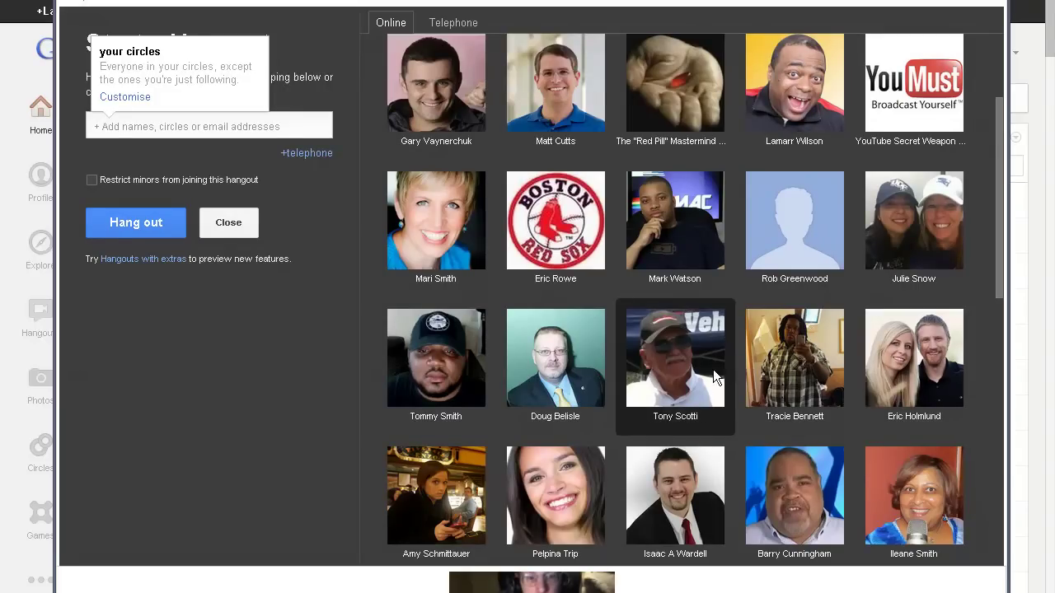
{"action": "left_click", "coordinate": [680, 367]}
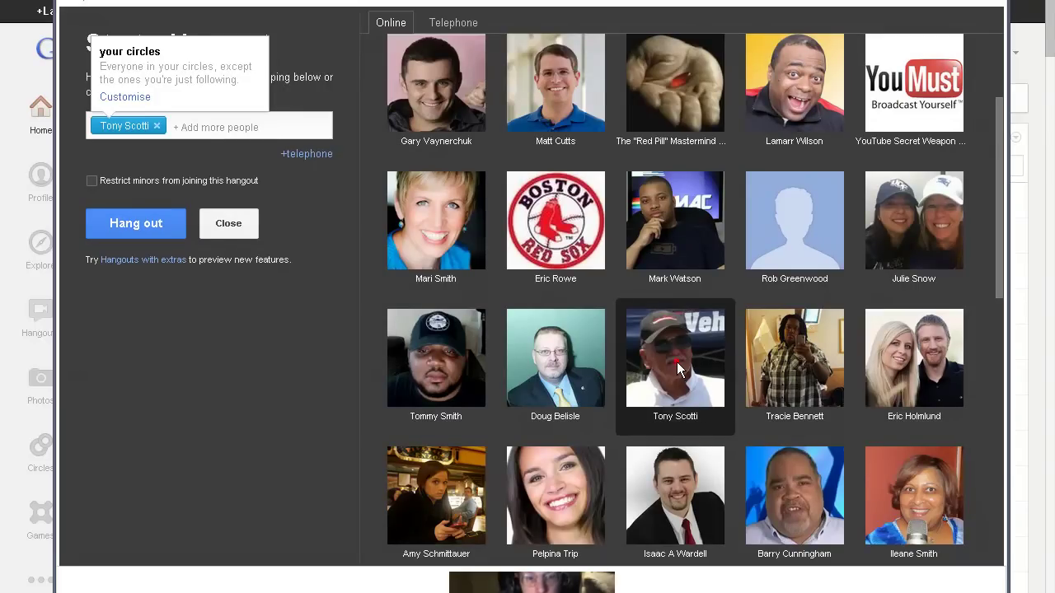
{"action": "left_click", "coordinate": [92, 180]}
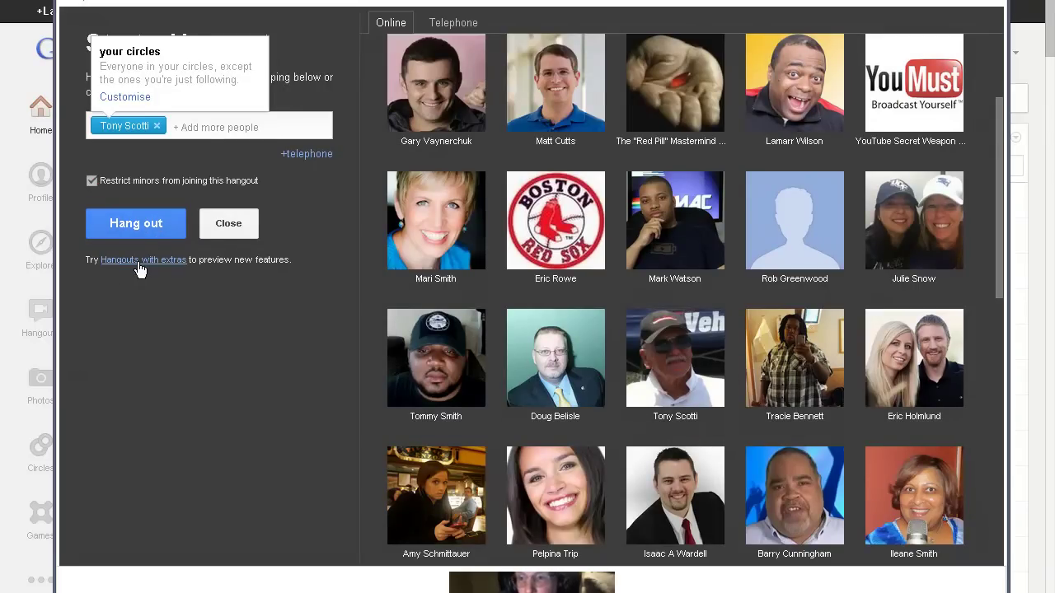
{"action": "left_click", "coordinate": [141, 261]}
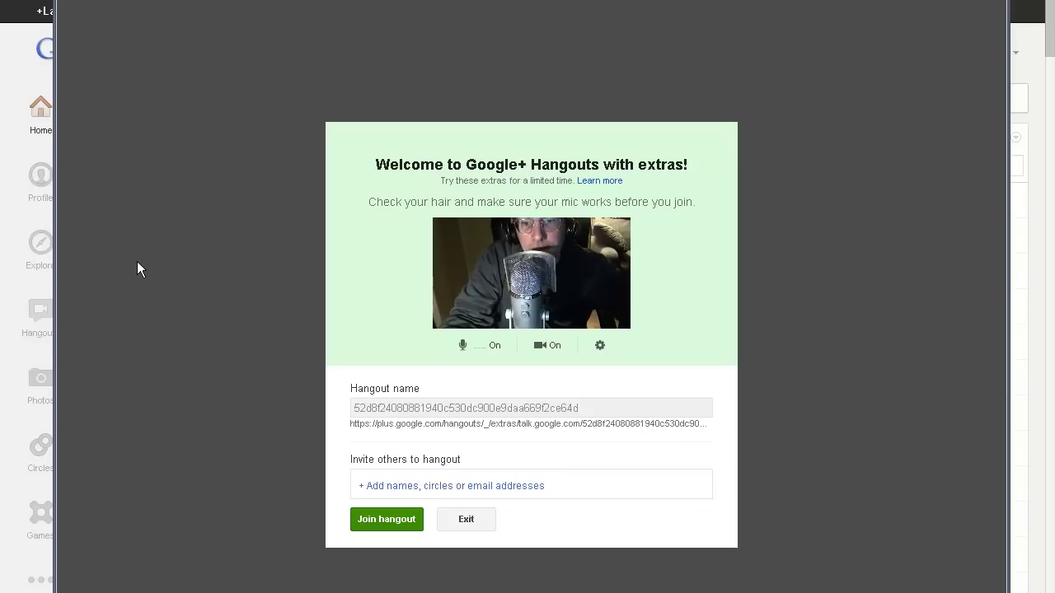
Highlight the complete hangout URL line shown under the hangout name
{"action": "mouse_move", "coordinate": [360, 407]}
{"action": "left_mouse_down"}
{"action": "mouse_move", "coordinate": [582, 406]}
{"action": "mouse_move", "coordinate": [617, 428]}
{"action": "mouse_move", "coordinate": [647, 427]}
{"action": "left_mouse_up"}
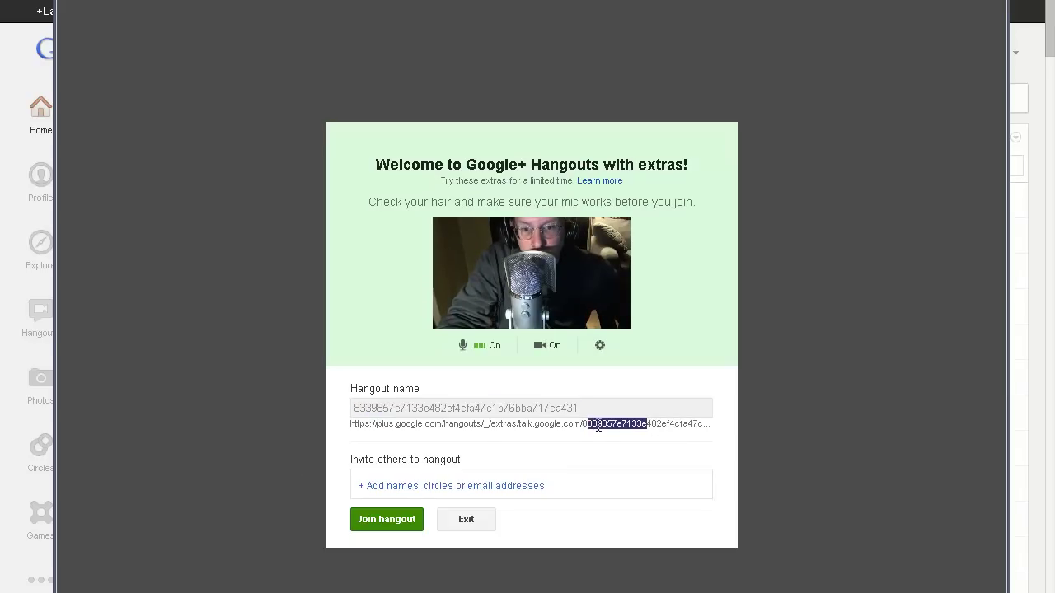
{"action": "left_click", "coordinate": [352, 425]}
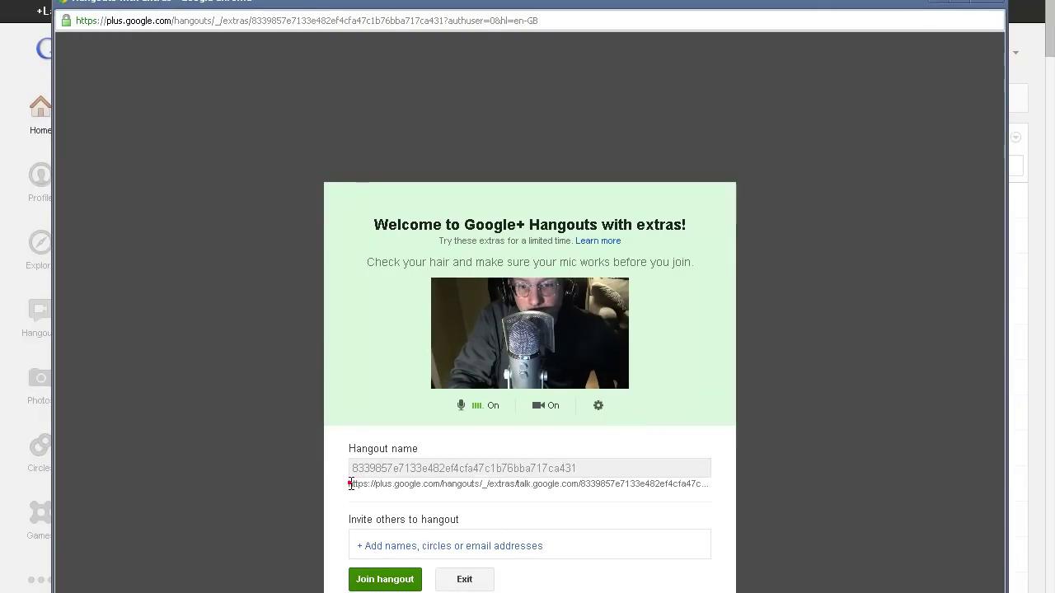
{"action": "left_click_drag", "start_coordinate": [350, 484], "coordinate": [589, 488]}
{"action": "triple_click", "coordinate": [711, 488]}
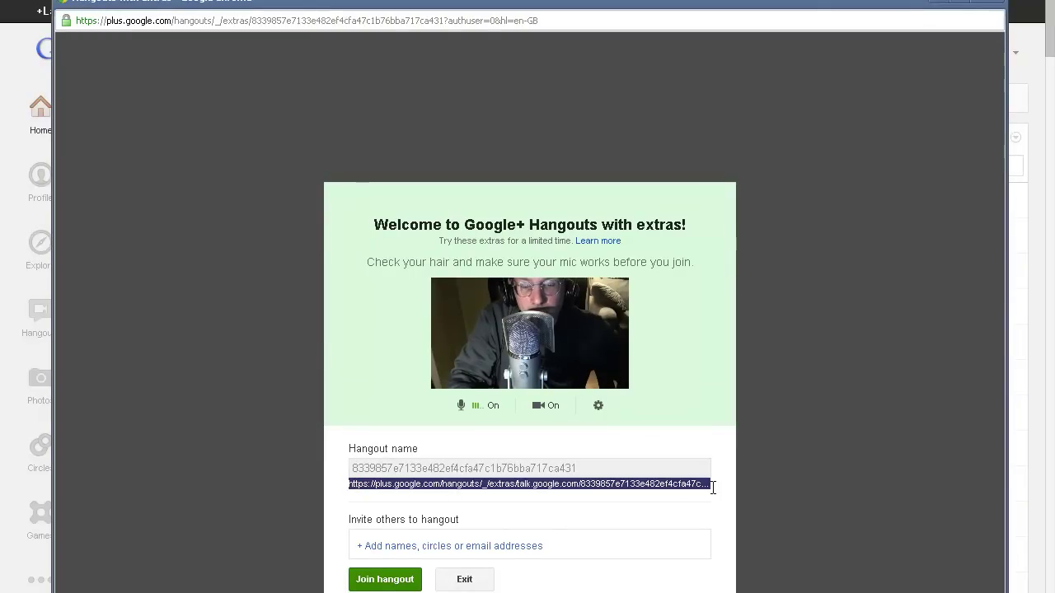
{"action": "left_click", "coordinate": [713, 487]}
{"action": "triple_click", "coordinate": [712, 487]}
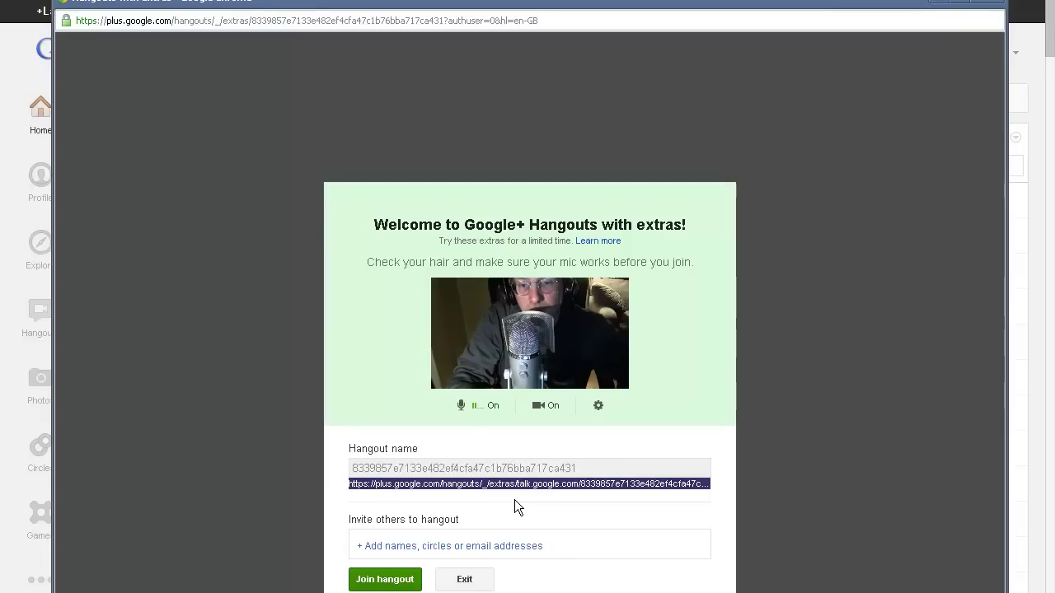
Join the Hangouts with extras room with its Notes and Sketchpad, then leave it
{"action": "left_click", "coordinate": [385, 581]}
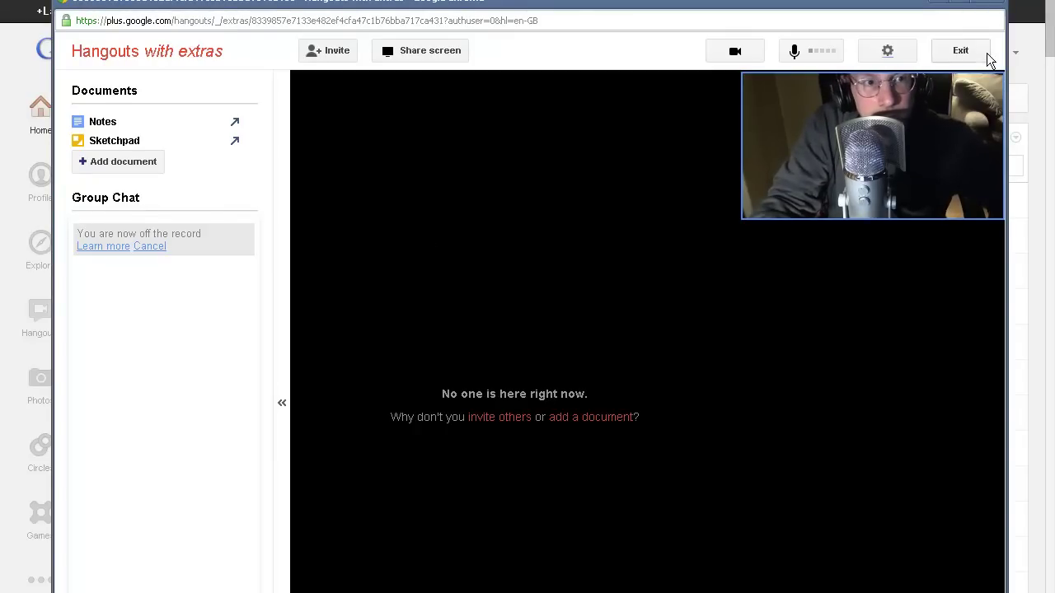
{"action": "left_click", "coordinate": [959, 51]}
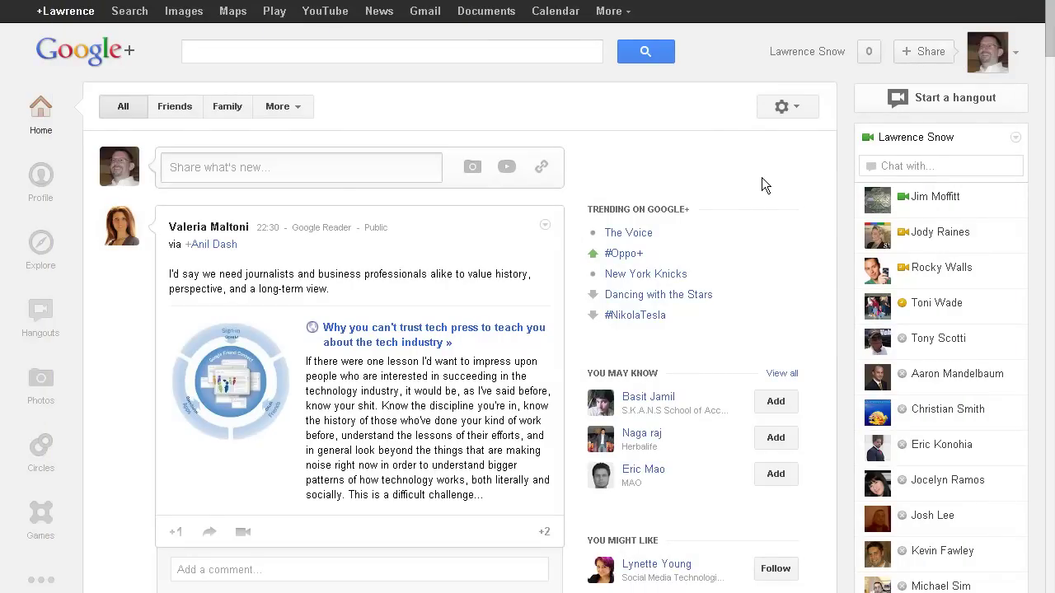
Open the notifications panel from the counter beside your name in the top bar
{"action": "left_click", "coordinate": [870, 52]}
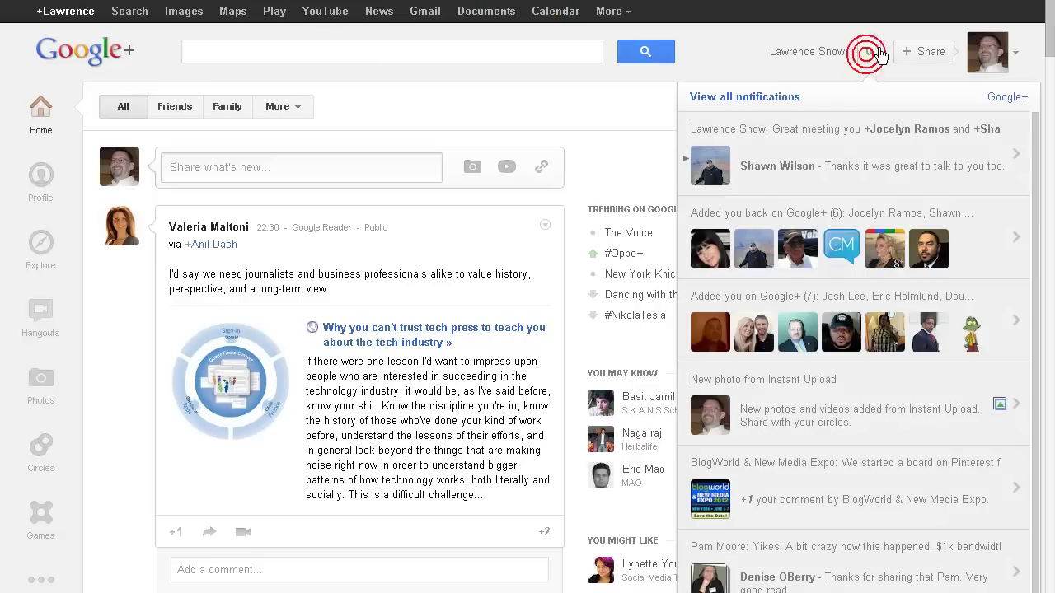